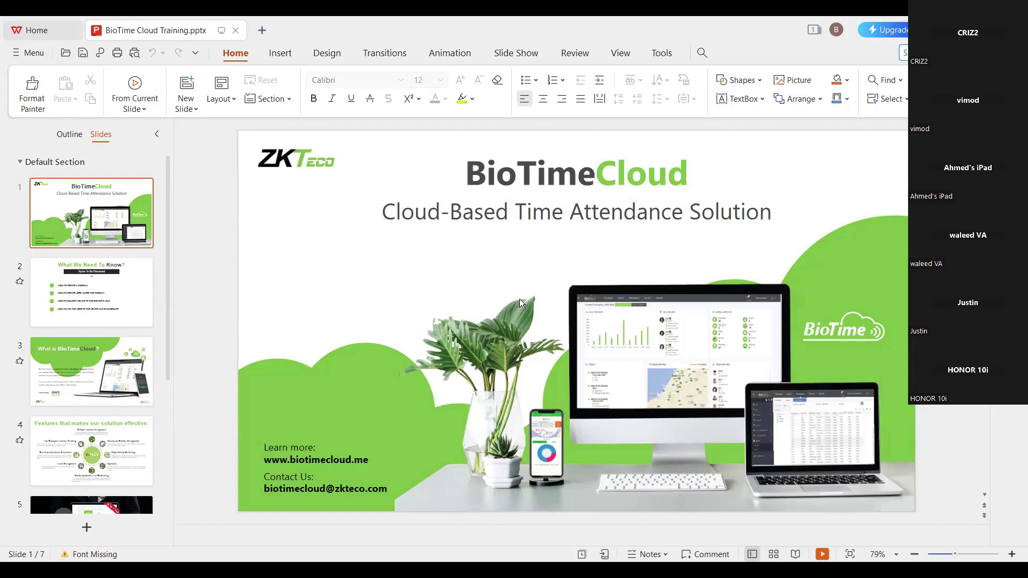
Scroll through the BioTime Cloud Training deck and stop on slide 2, 'What We Need To Know?'.
scroll(494, 276, down, 6)
scroll(490, 278, up, 4)
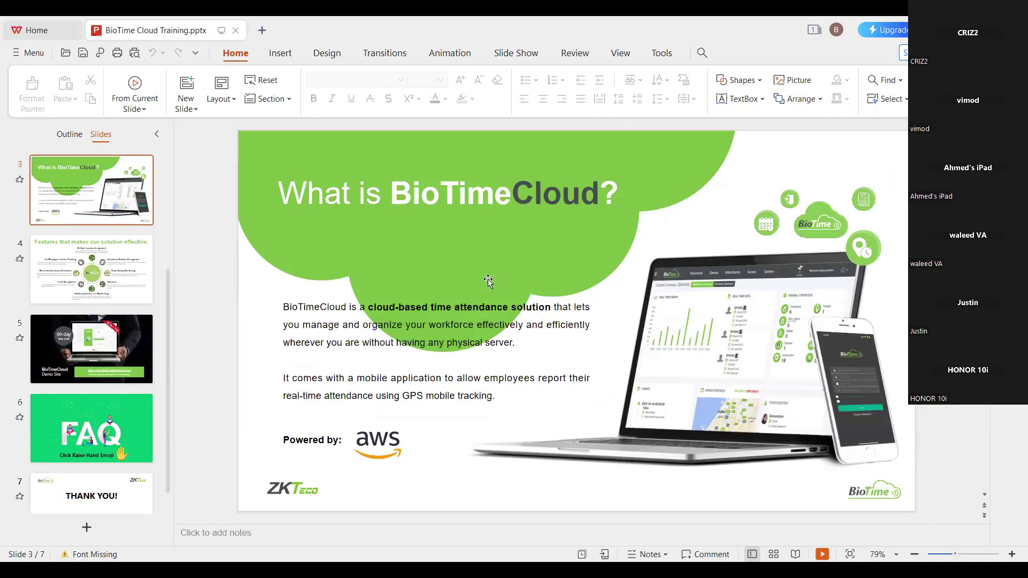
scroll(489, 280, up, 2)
scroll(488, 280, down, 1)
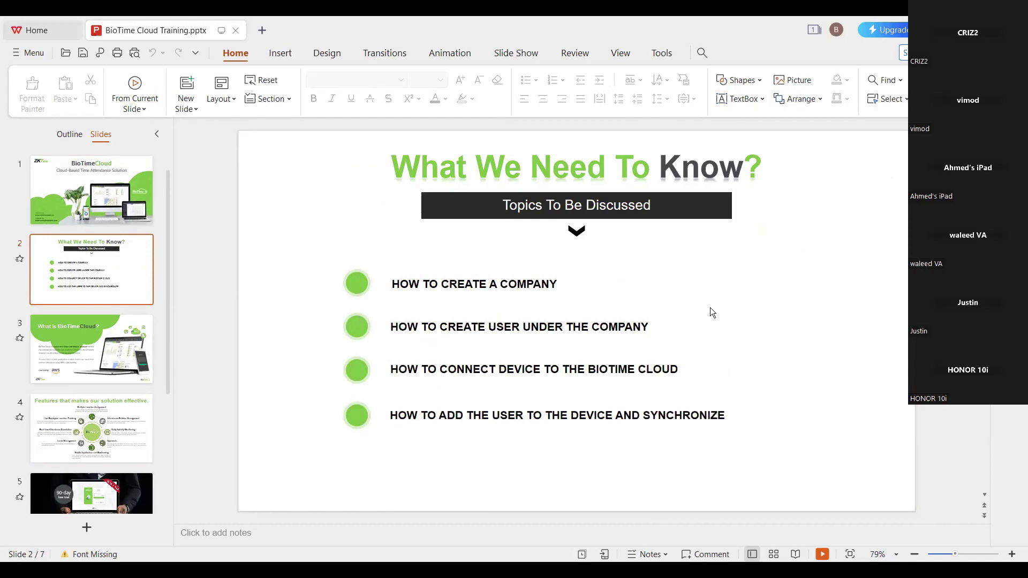
Scroll the slide view forward to the 'What is BioTimeCloud?' slide.
scroll(710, 308, down, 3)
scroll(671, 318, up, 2)
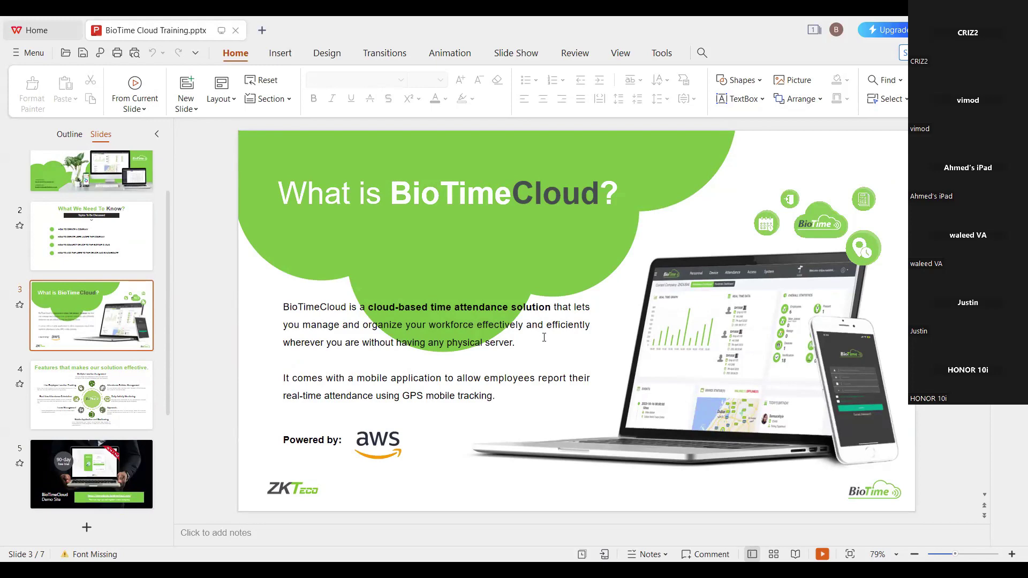
scroll(544, 338, down, 1)
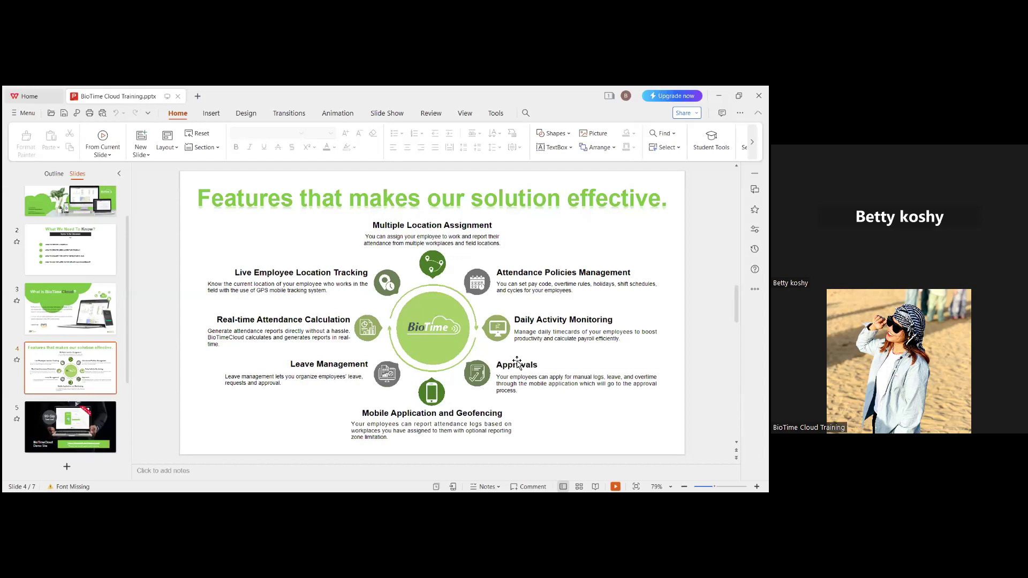
Scroll to the Demo Site slide showing the 90-day free trial.
scroll(517, 363, down, 1)
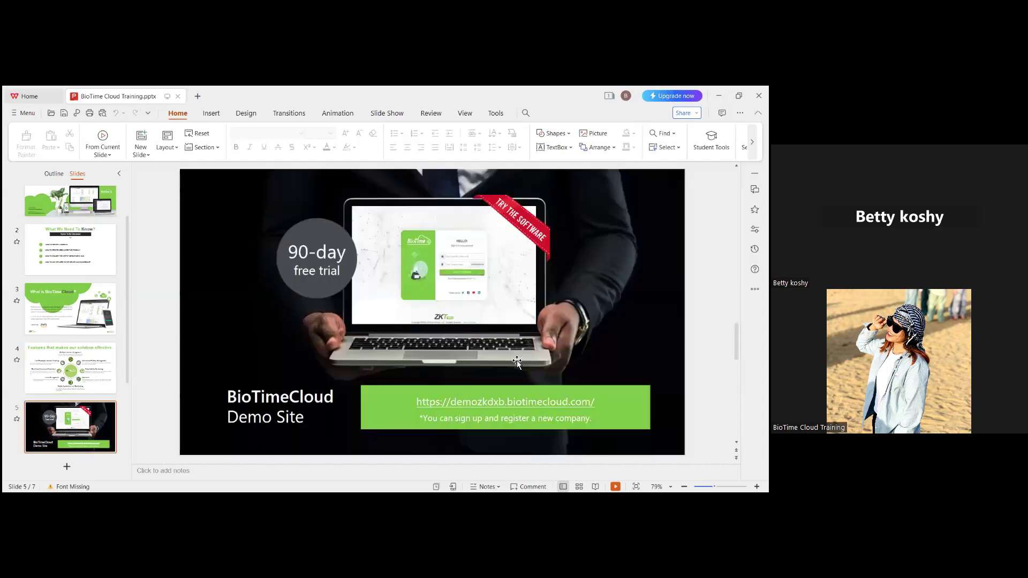
scroll(517, 363, up, 3)
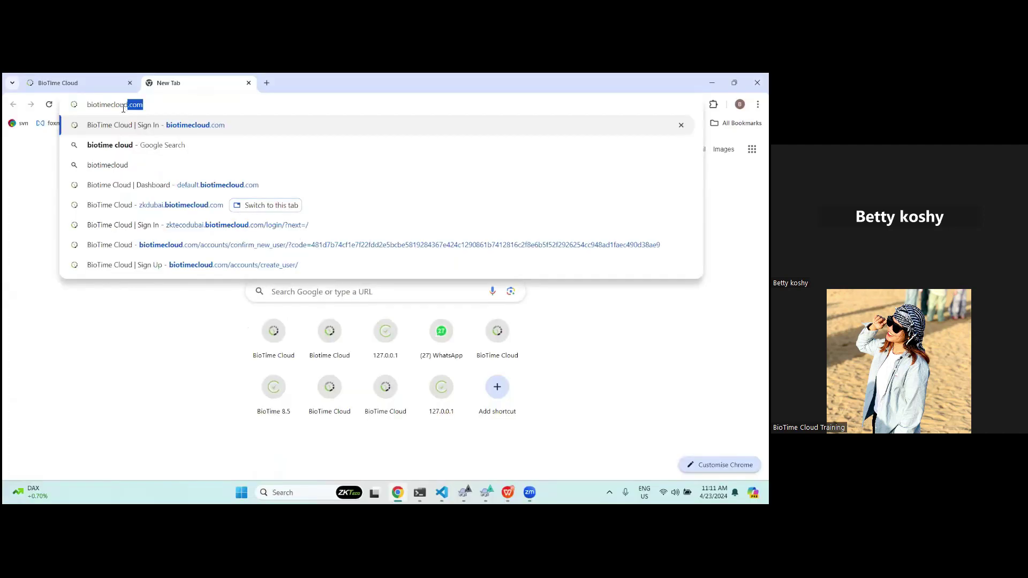
Load the BioTime Cloud sign-in page, open SIGN UP, then return to Chrome's address bar.
key(Return)
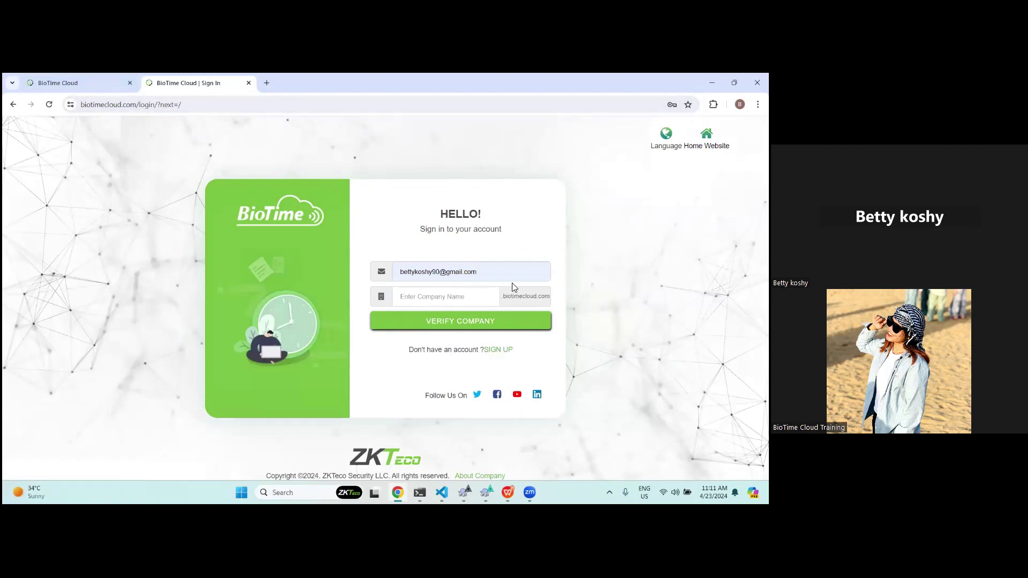
click(498, 351)
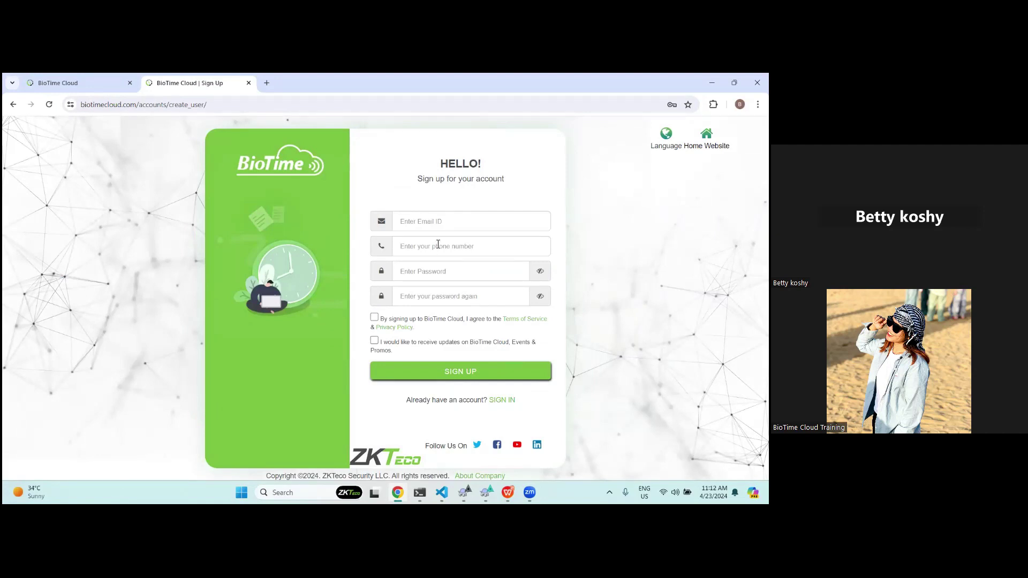
click(447, 226)
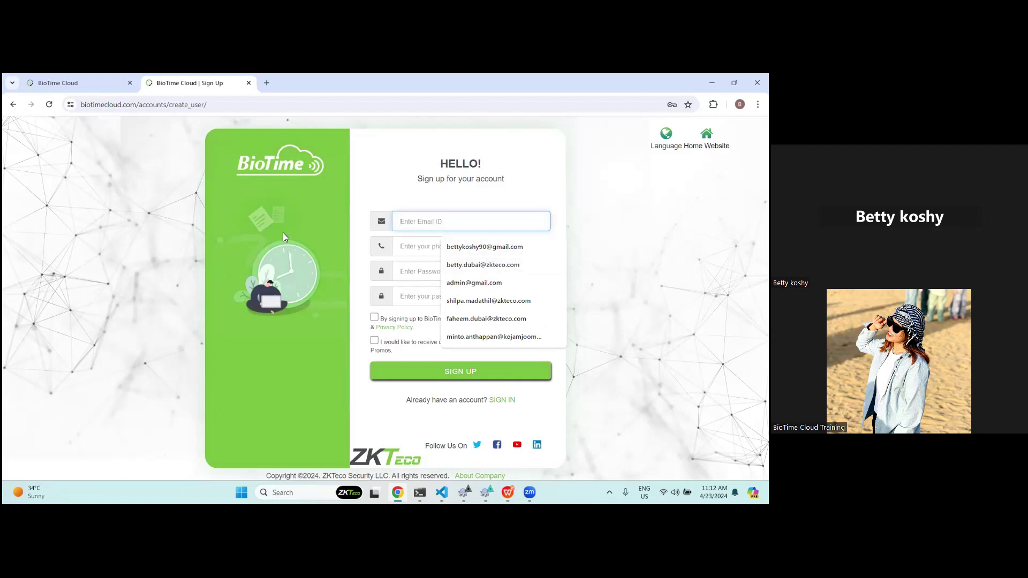
click(263, 239)
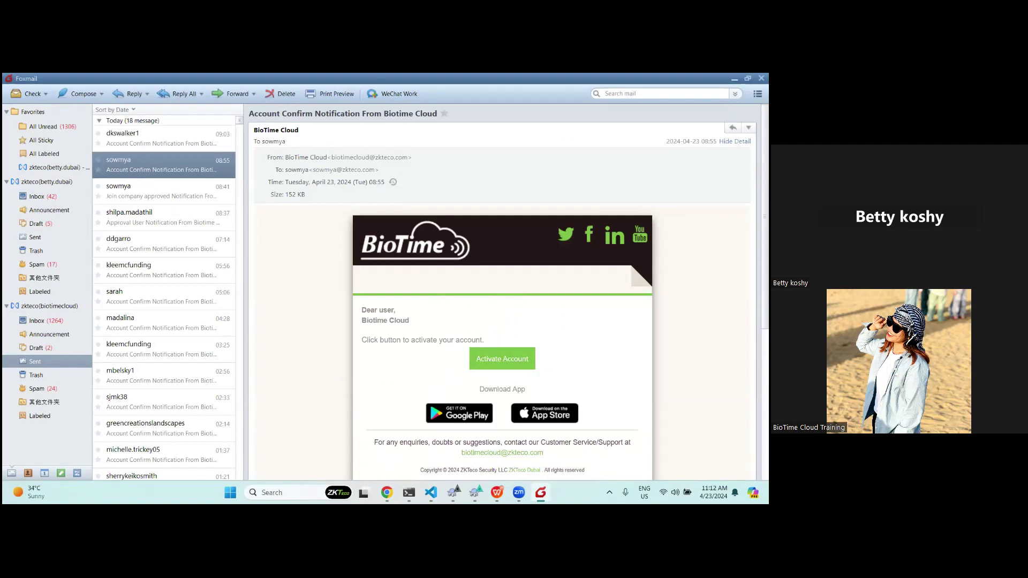
key(alt+Tab)
key(ctrl+l)
Sign in at zkdubai.biotimecloud.com with the saved e-mail, verifying company zkdubai before logging in.
text(zkdubai)
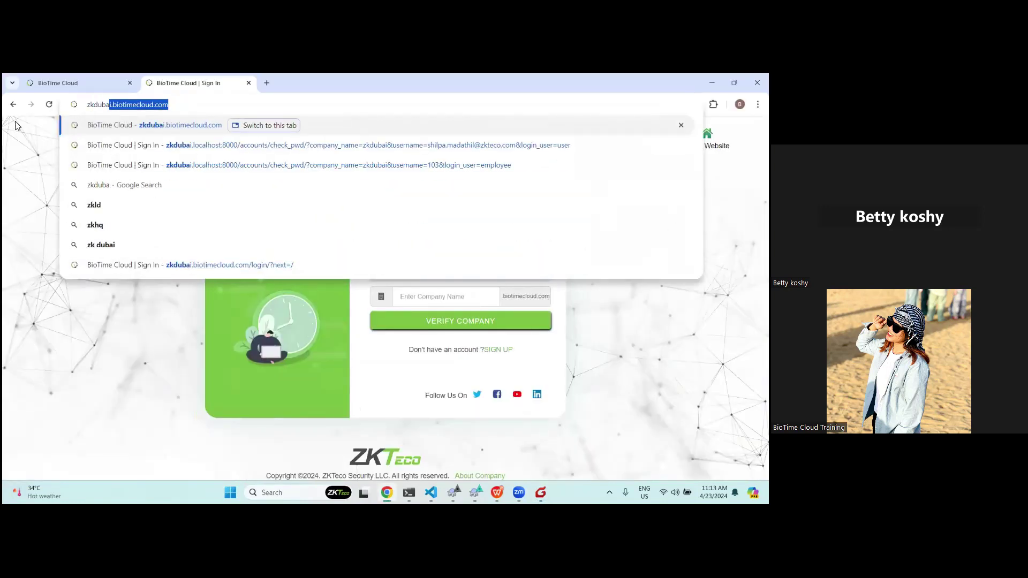
key(Return)
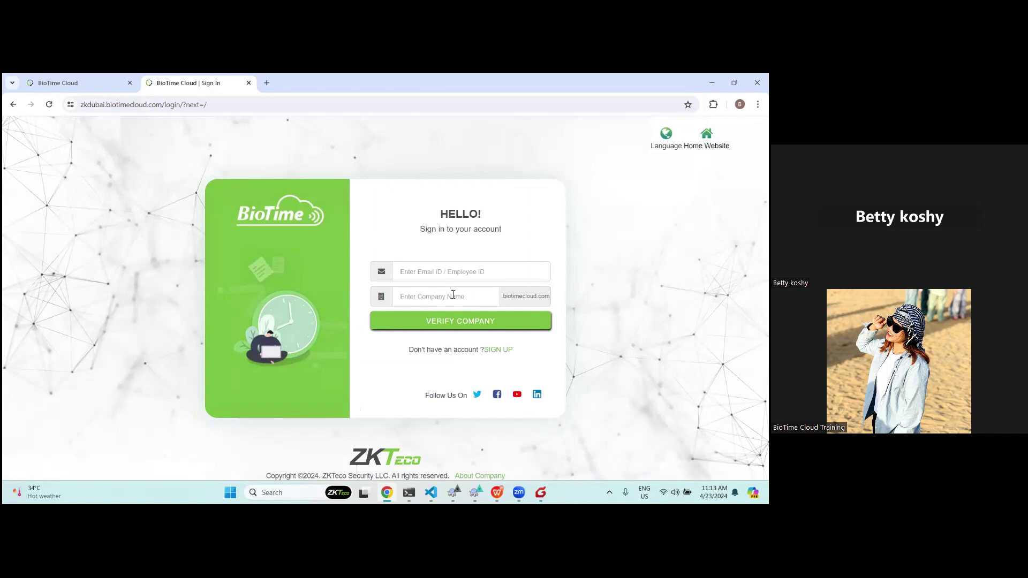
click(453, 272)
click(457, 297)
click(449, 296)
click(464, 330)
click(412, 326)
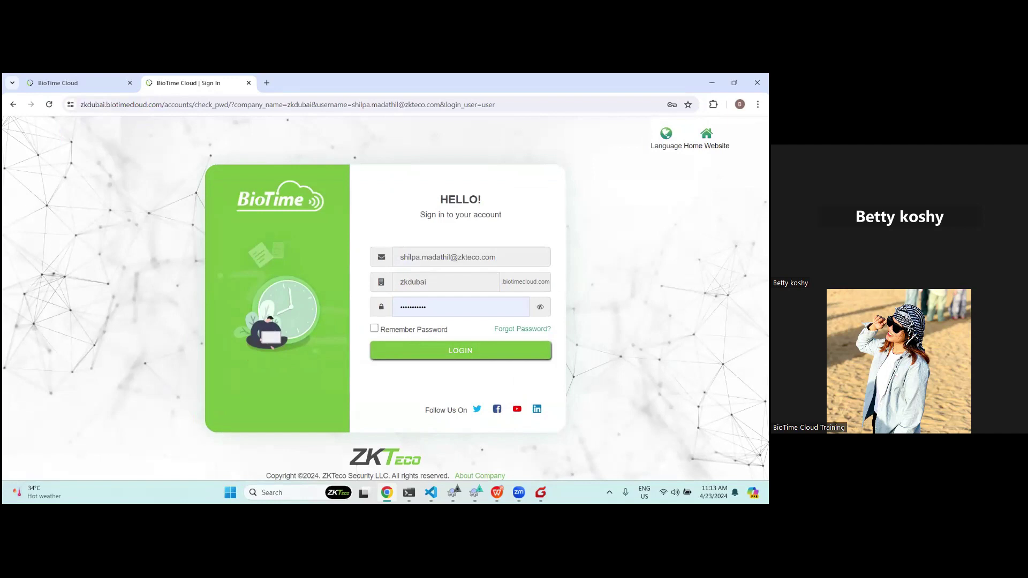
click(443, 352)
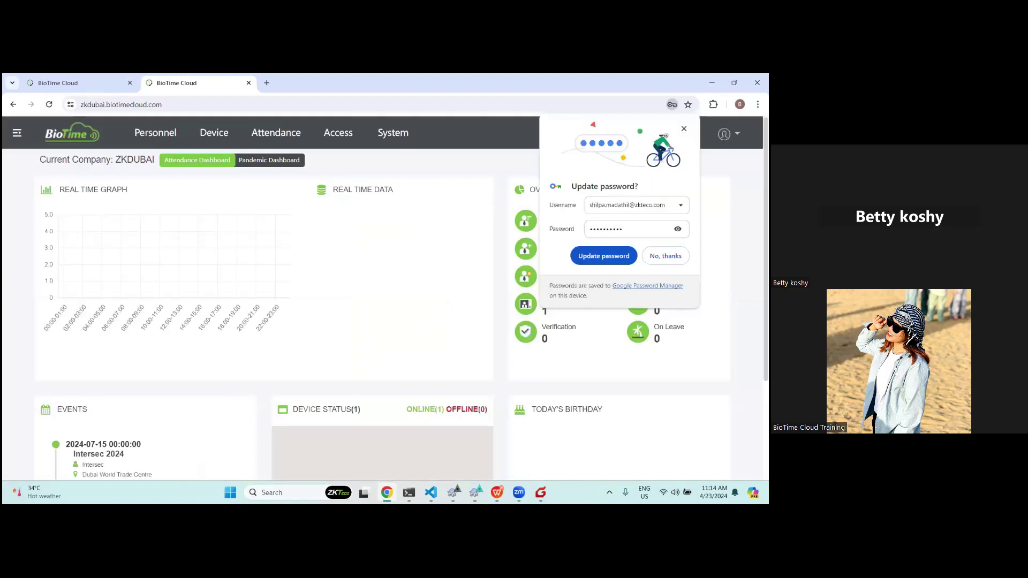
Update the saved password in Chrome and choose Logout from the profile menu.
click(604, 256)
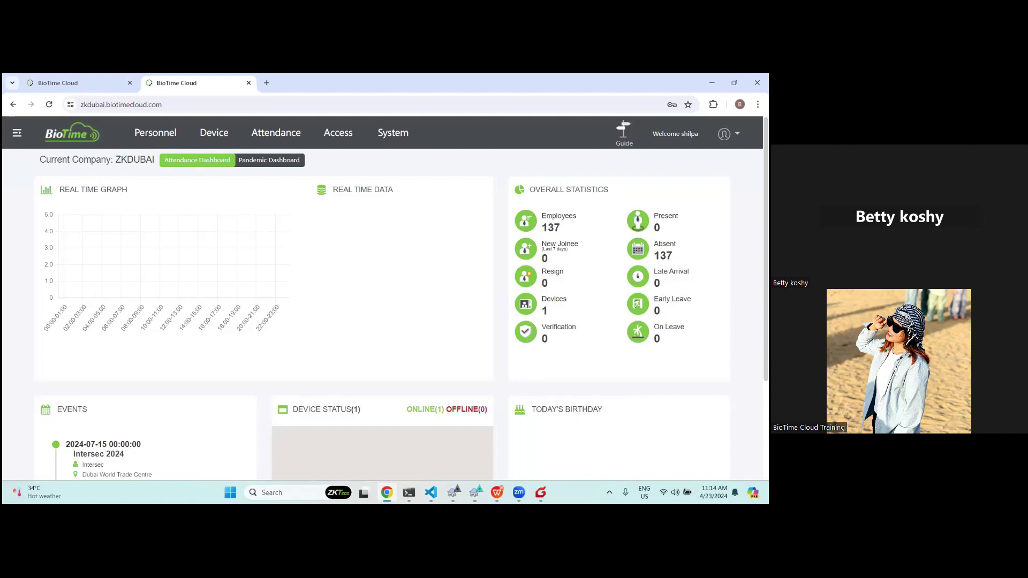
click(726, 134)
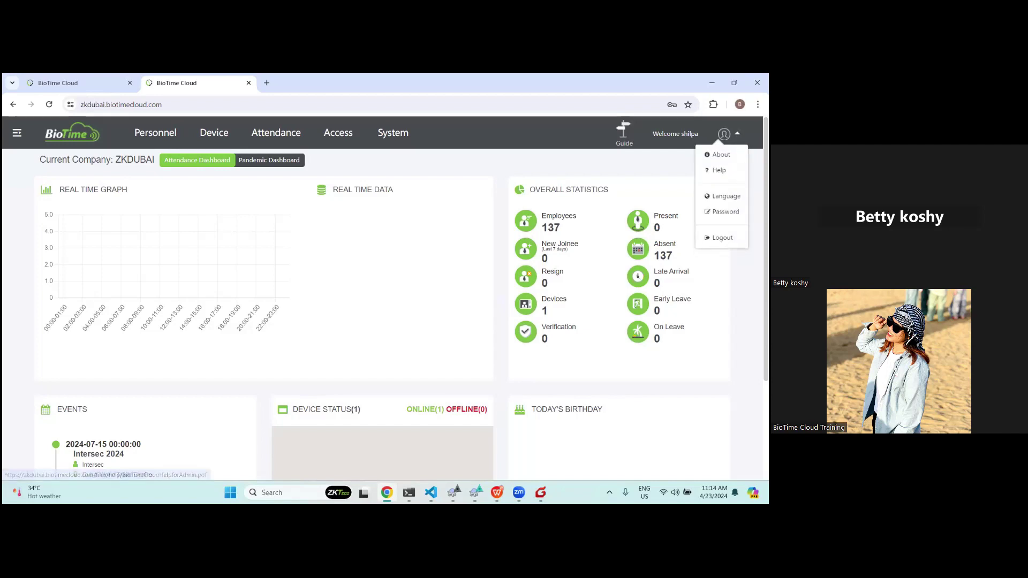
click(723, 238)
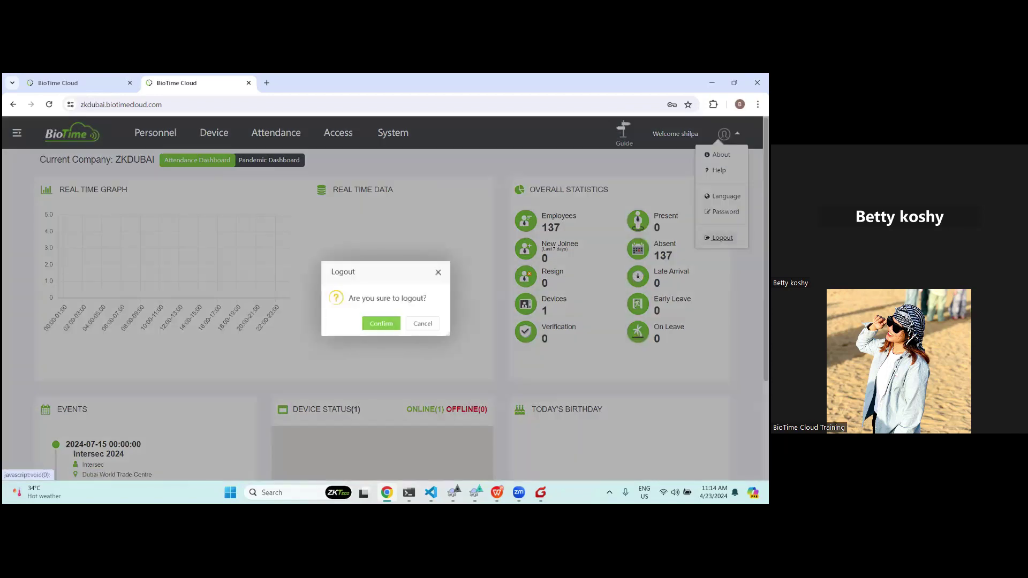
Confirm logout, load zkdubai.biotimecloud.com, and paste the new user's e-mail into the form.
click(366, 328)
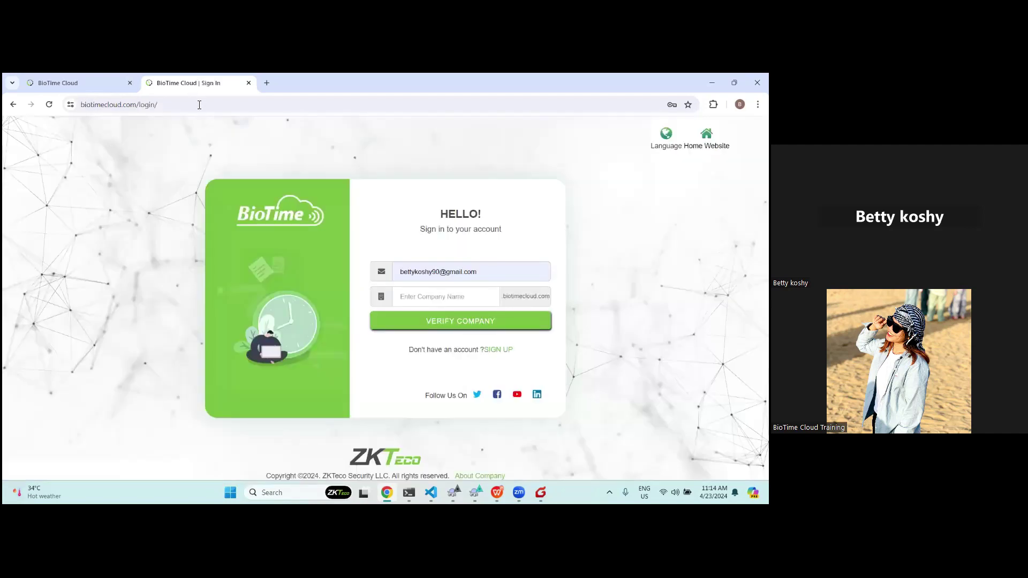
click(107, 105)
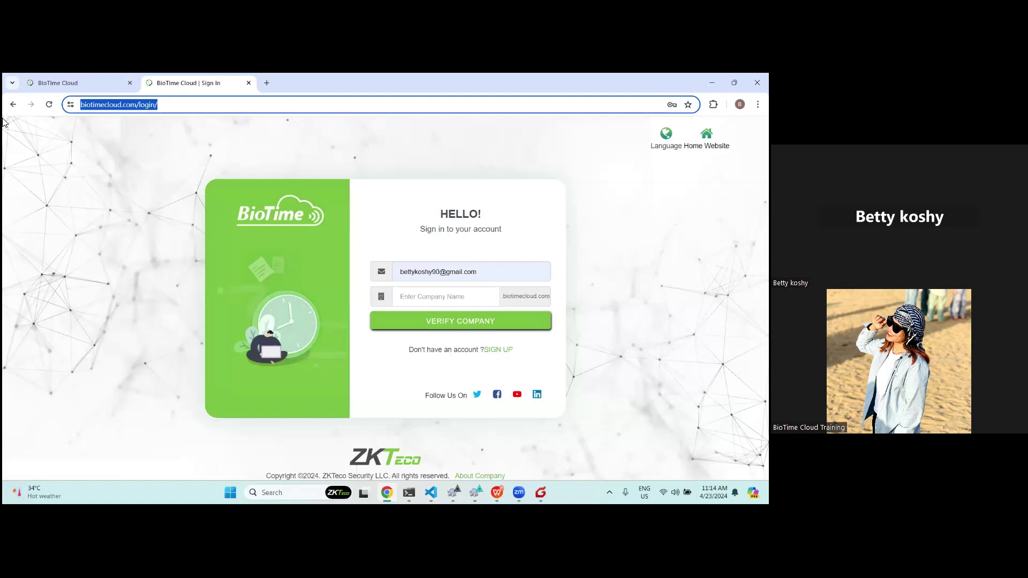
text(zkdubai)
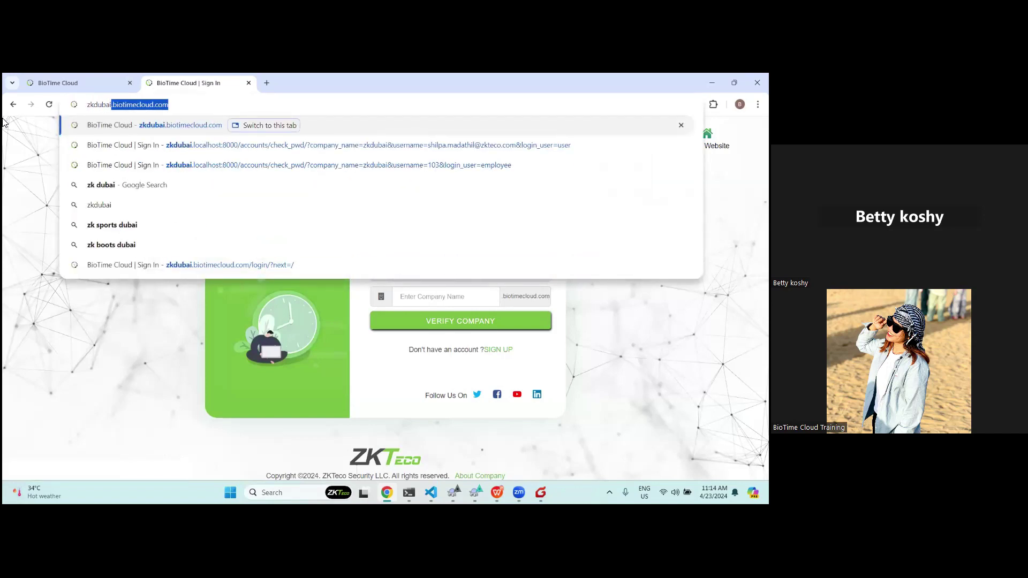
key(Right)
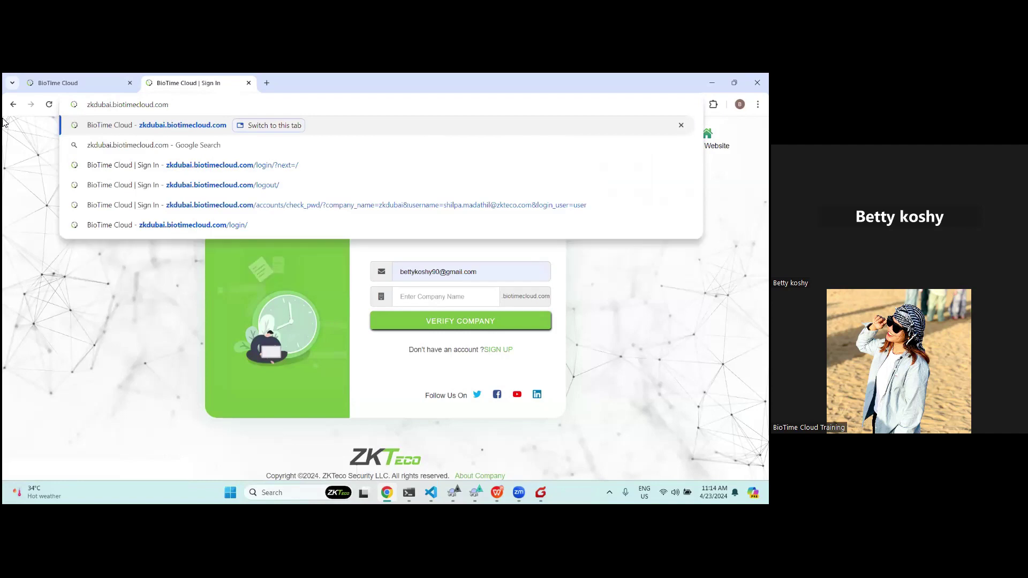
key(Return)
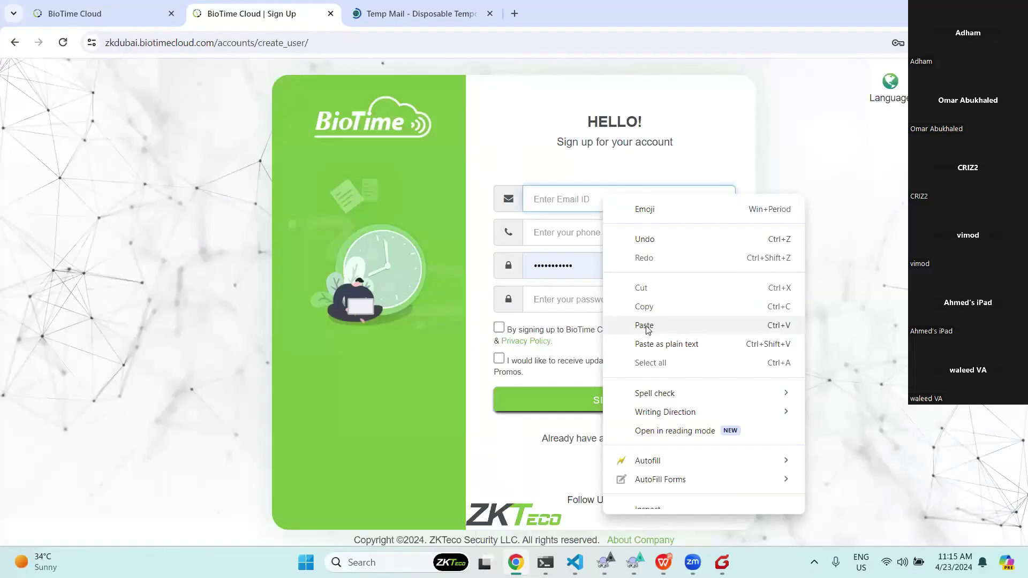
click(642, 327)
Fill in the saved phone number and append one extra digit to it.
click(578, 240)
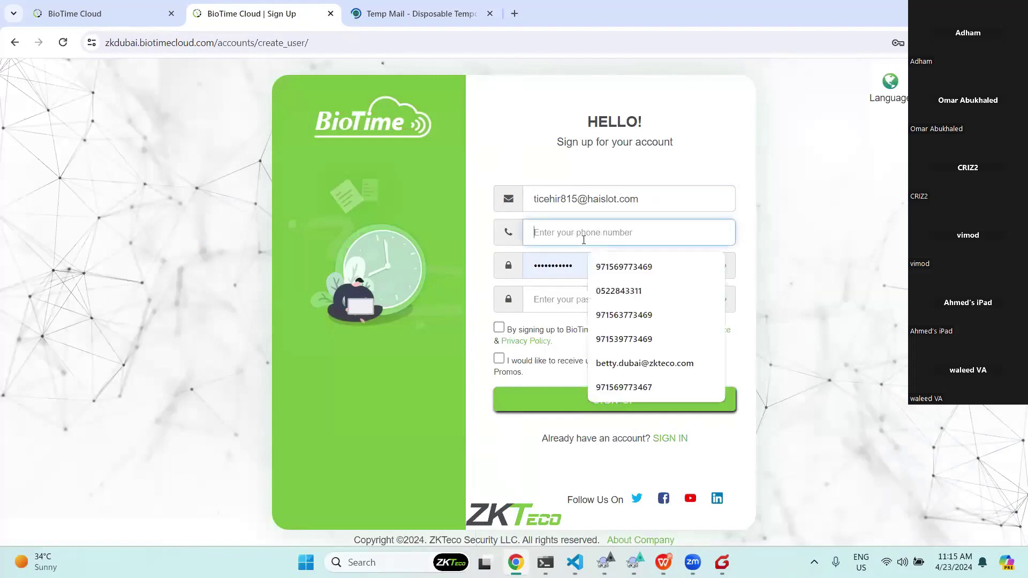
click(646, 293)
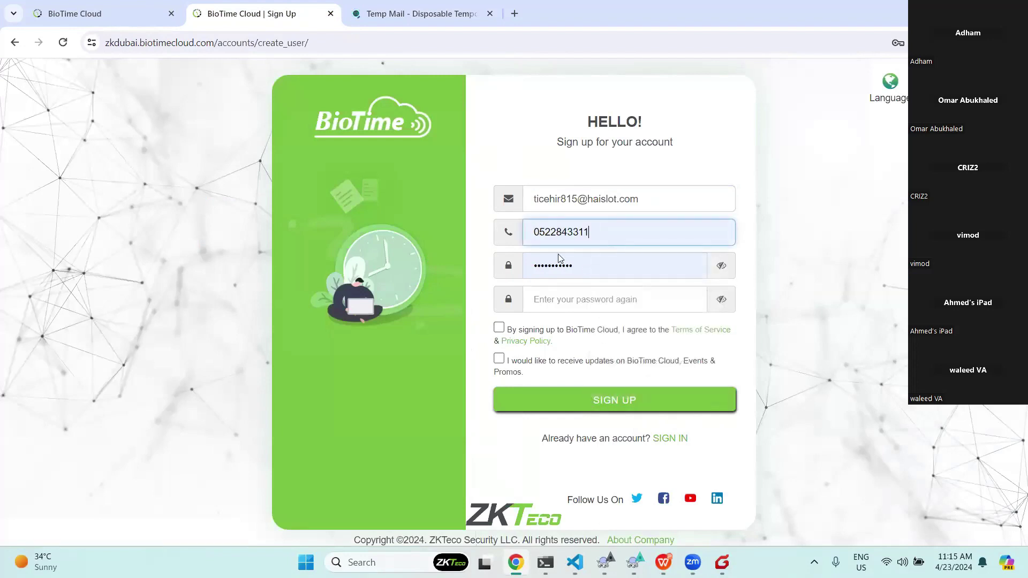
click(612, 236)
text(2)
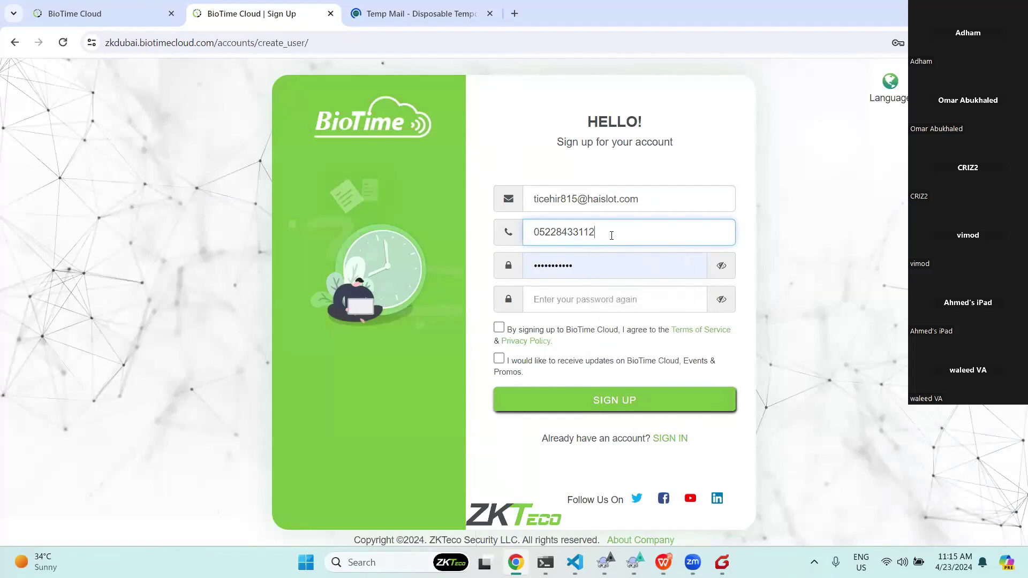
Enter and confirm the new account password, and tick the terms and promo checkboxes.
double_click(554, 268)
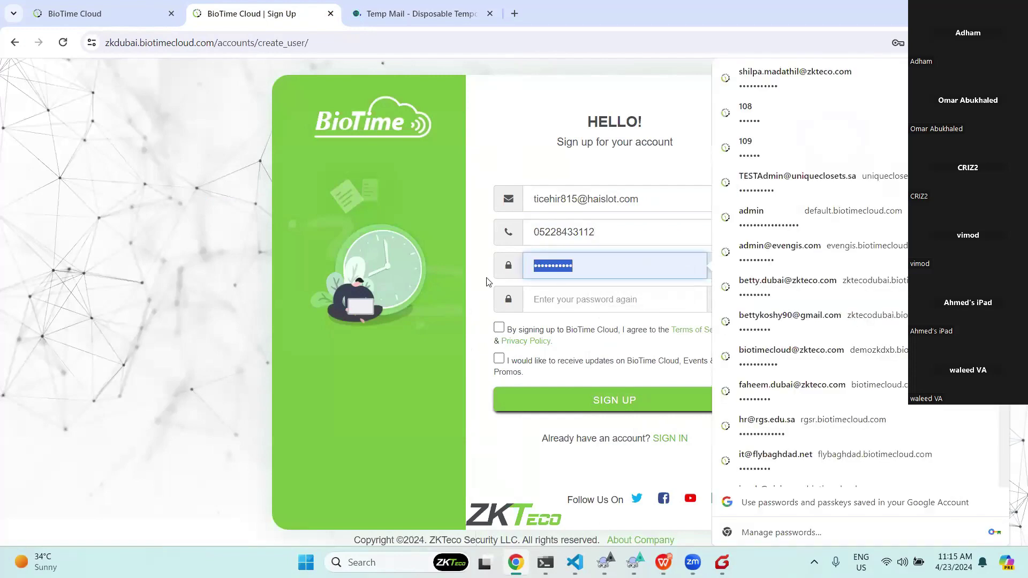
key(BackSpace)
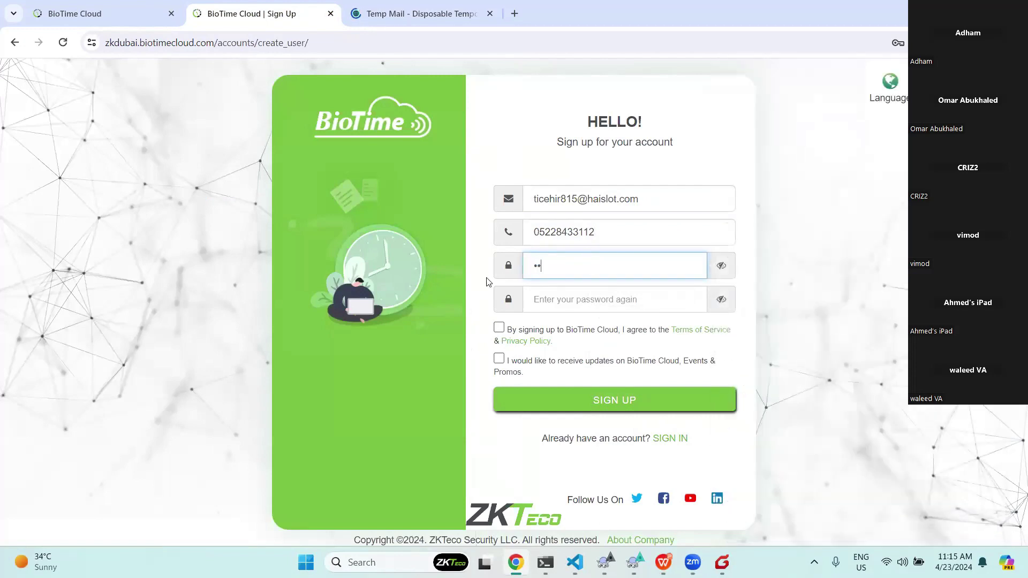
click(564, 298)
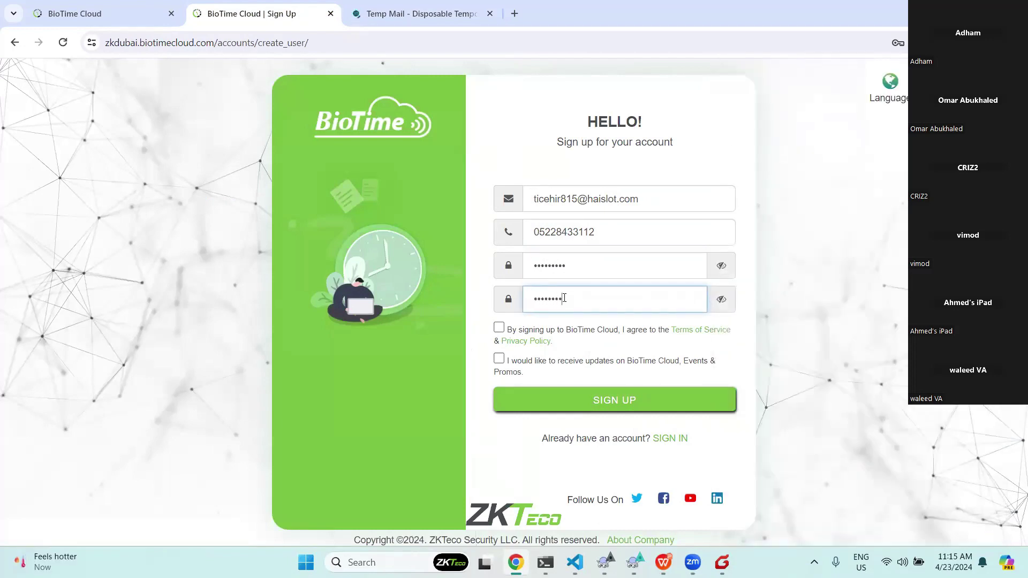
click(499, 327)
click(499, 359)
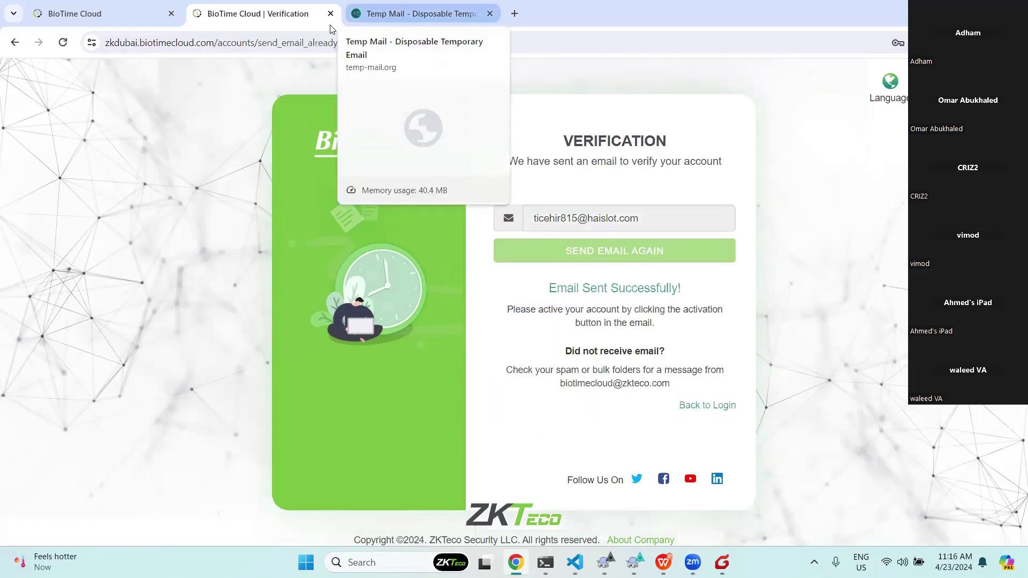
Open the BioTime Cloud confirmation e-mail in Temp Mail and click Activate Account.
click(418, 14)
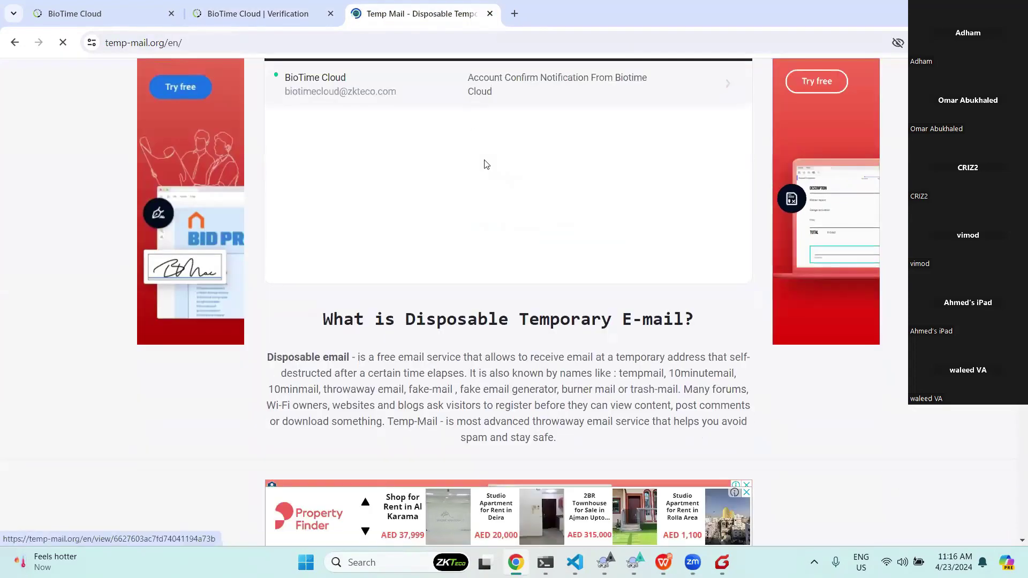
scroll(492, 170, up, 2)
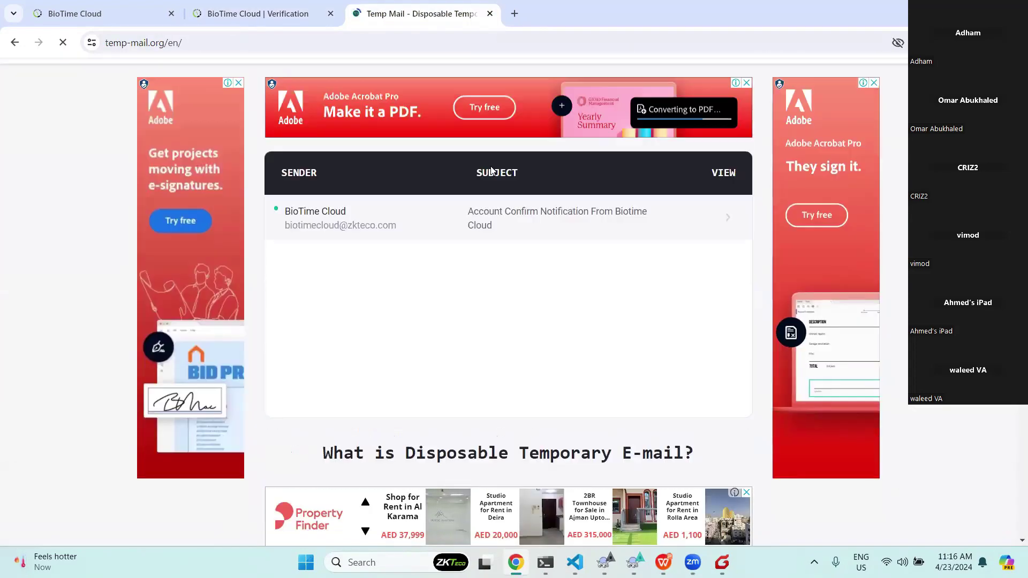
click(489, 214)
scroll(592, 300, down, 9)
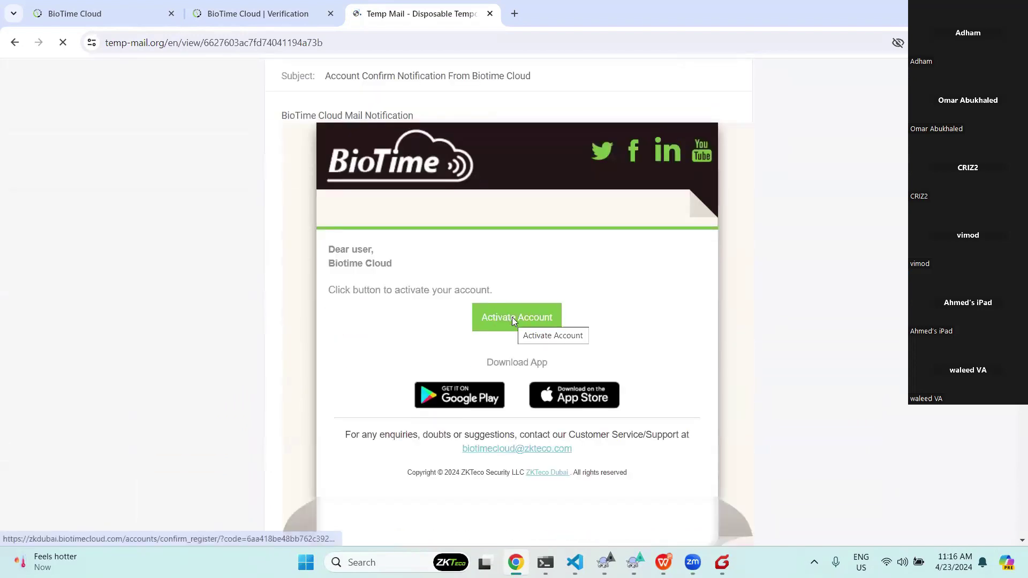
click(524, 385)
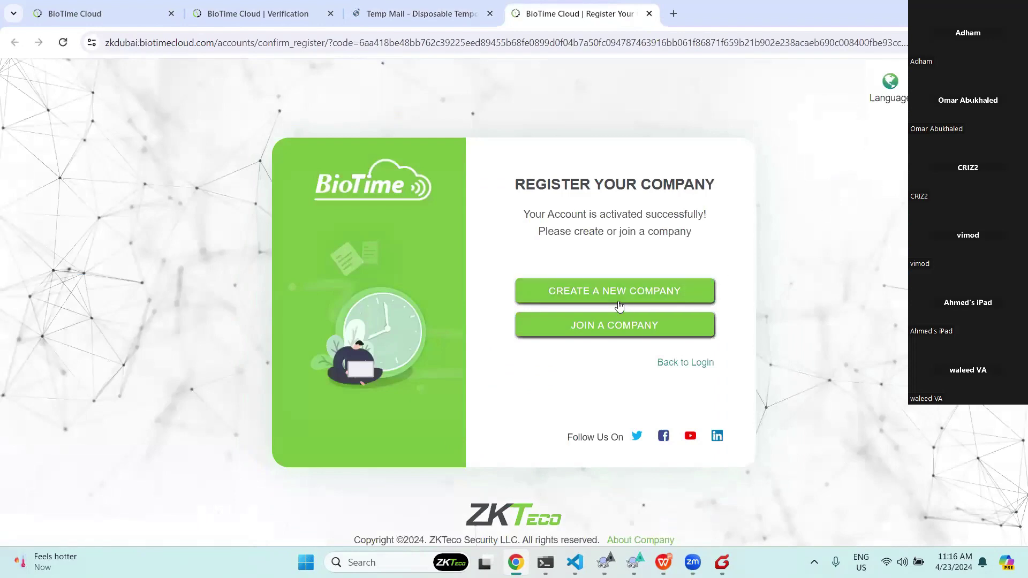
Create a new company named 'abctestaccout' and continue.
click(620, 300)
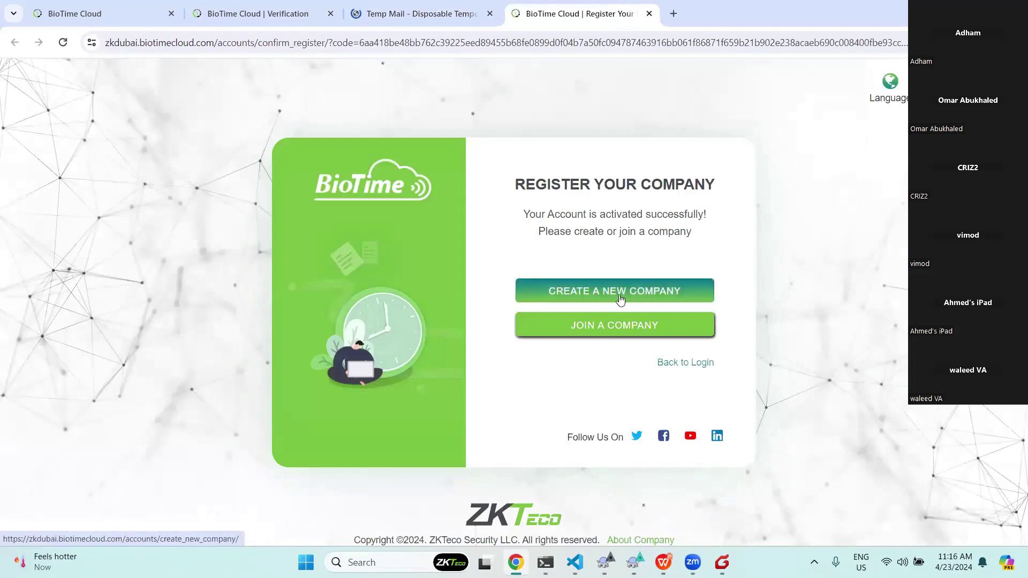
click(572, 258)
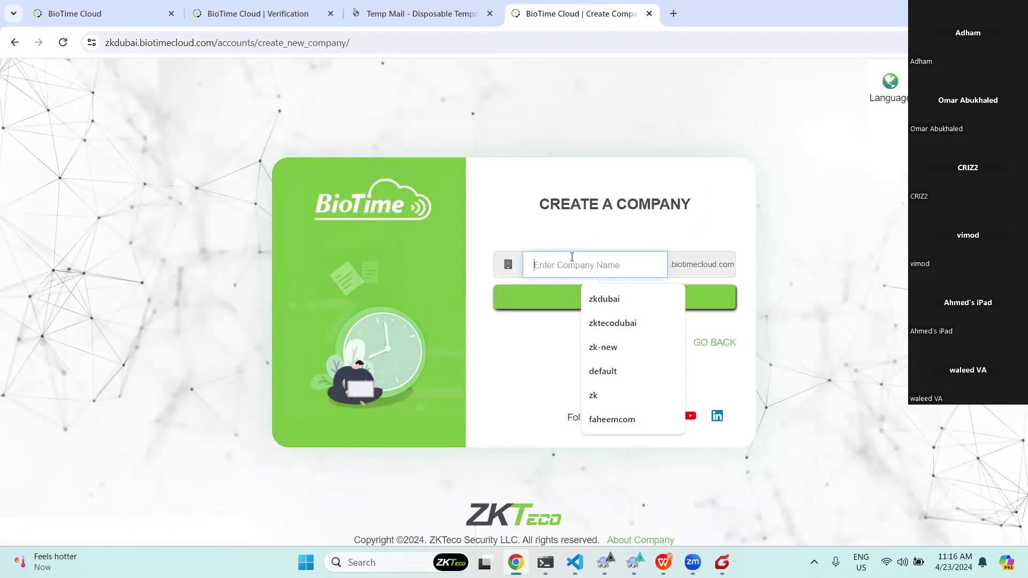
text(abctestaccout)
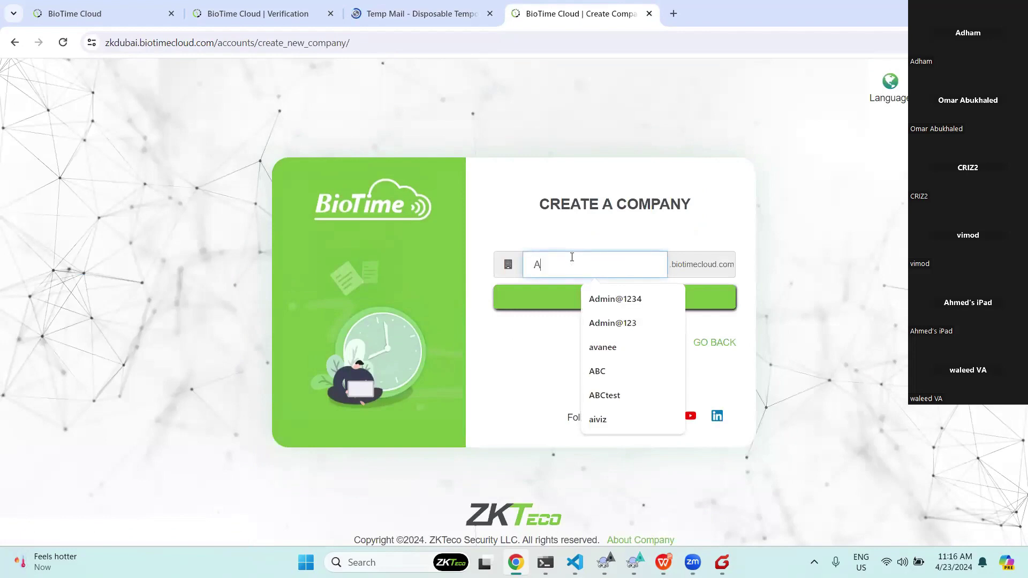
click(678, 304)
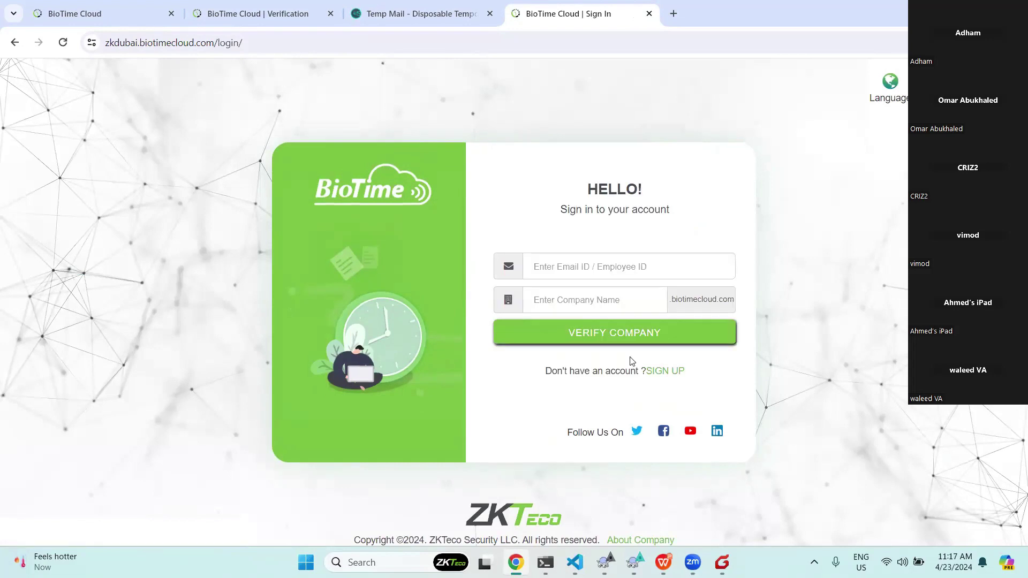
Sign in to company abctestaccout with the account e-mail and password.
click(569, 267)
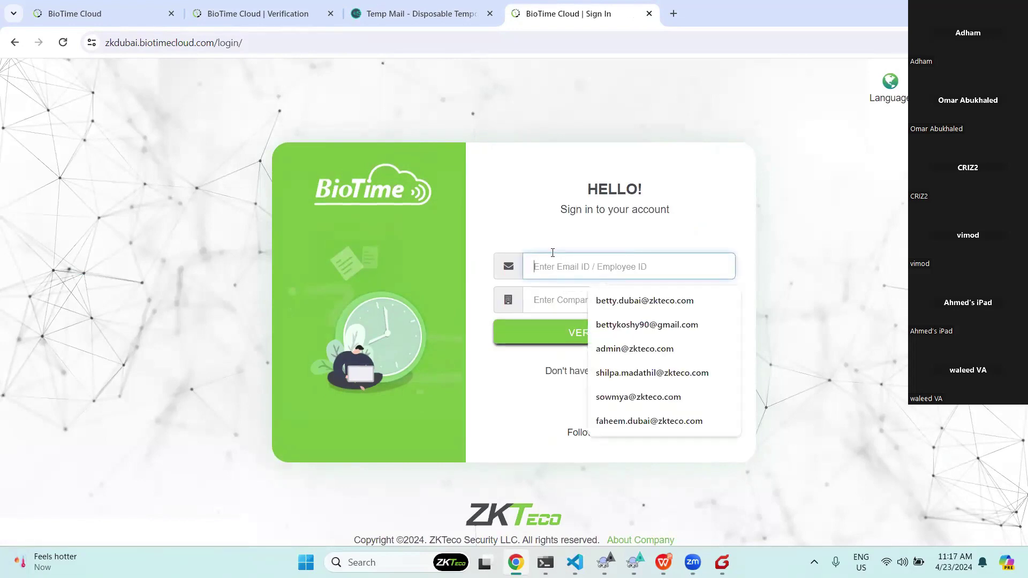
key(ctrl+v)
click(574, 300)
text(abctestaccout)
key(Return)
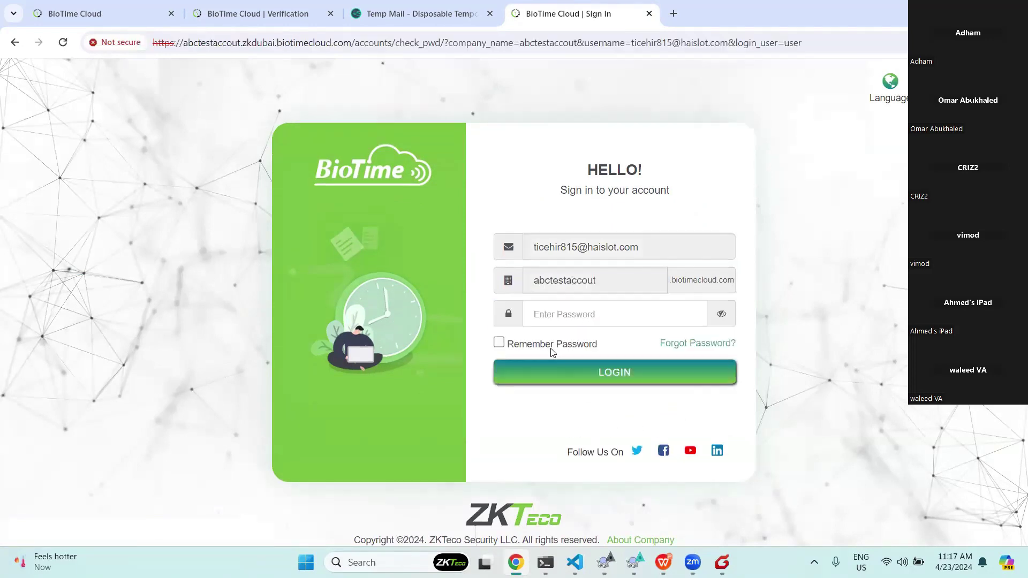
click(618, 320)
text(•••••)
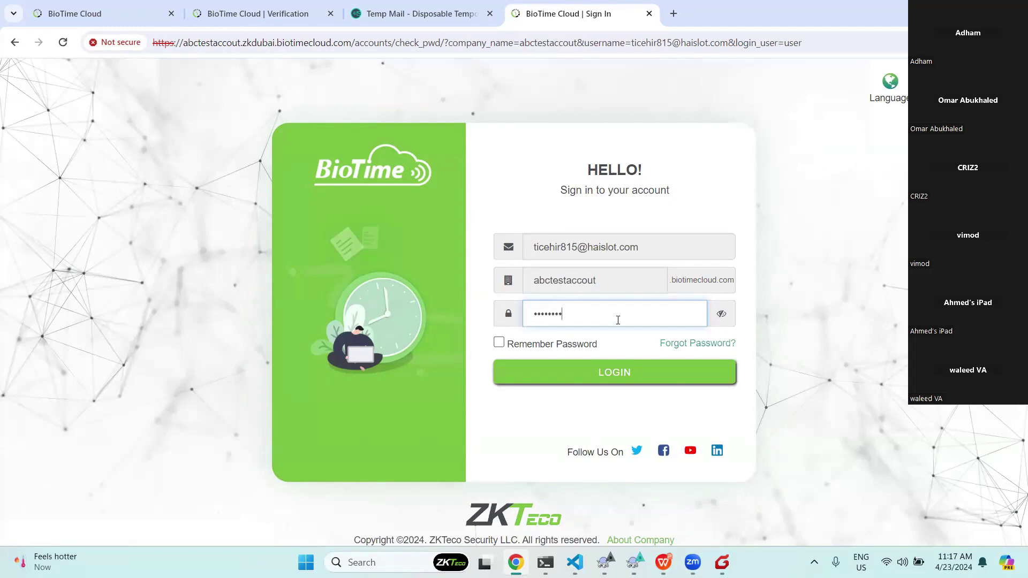
click(673, 375)
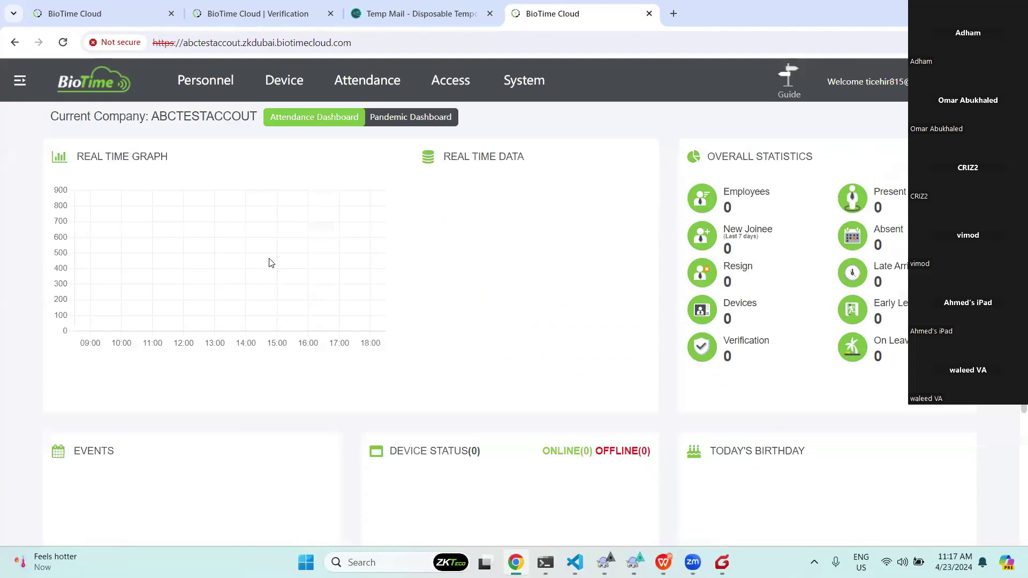
Check the account's company list panel, then open the Personnel module's Department page.
click(20, 83)
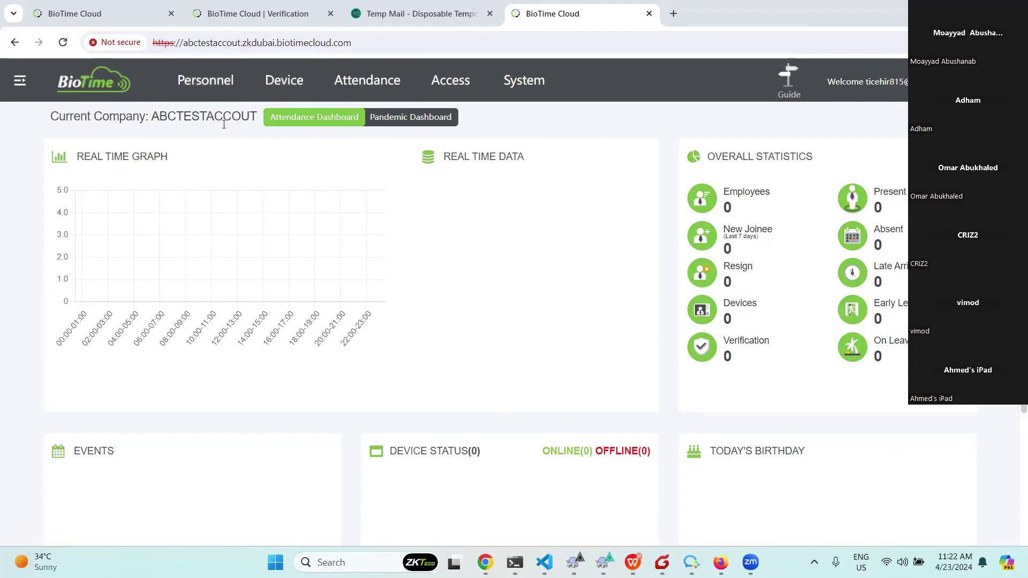
click(20, 80)
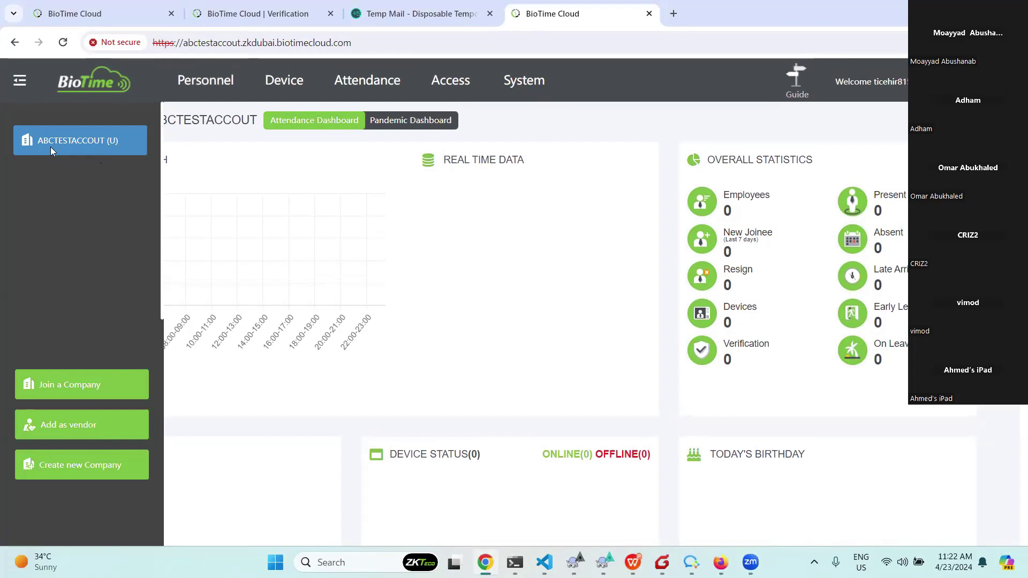
click(187, 81)
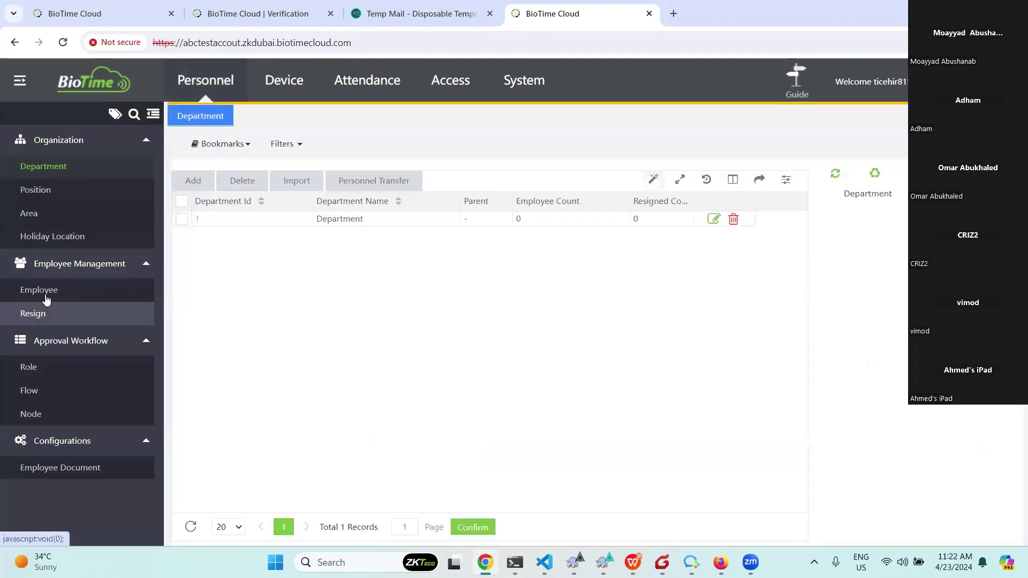
Start a new employee with Employee ID 12 and the employee's first name.
click(39, 290)
click(186, 176)
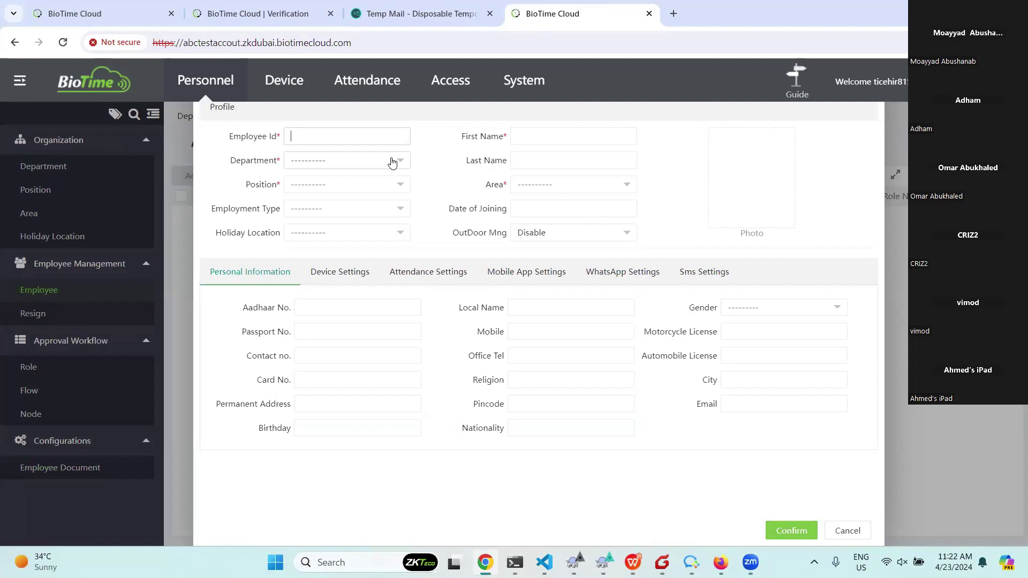
text(12)
click(536, 136)
text(betty)
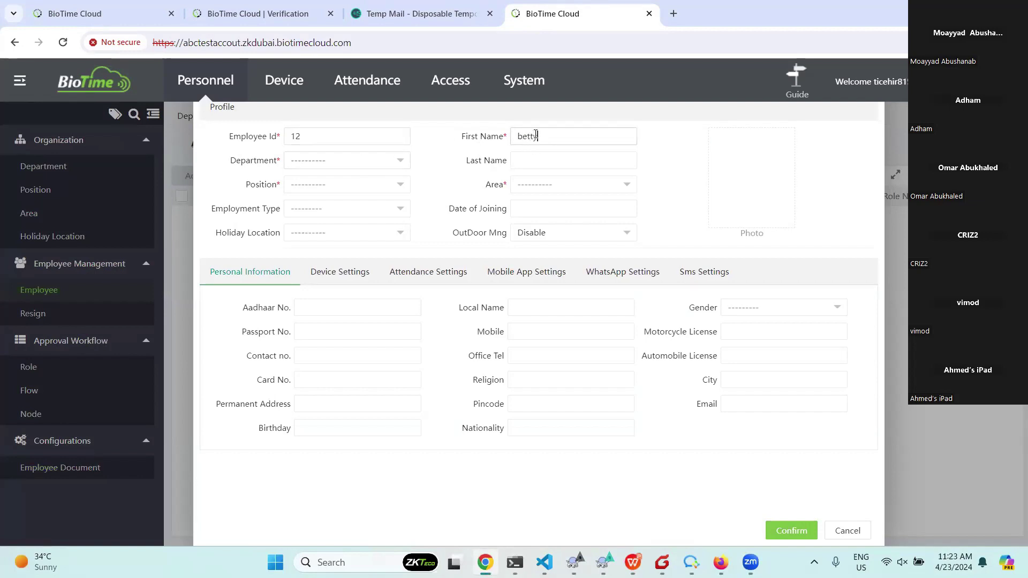
Set department Department, area Not Authorized and position Position, then save the employee.
click(378, 164)
click(348, 194)
click(573, 184)
click(584, 219)
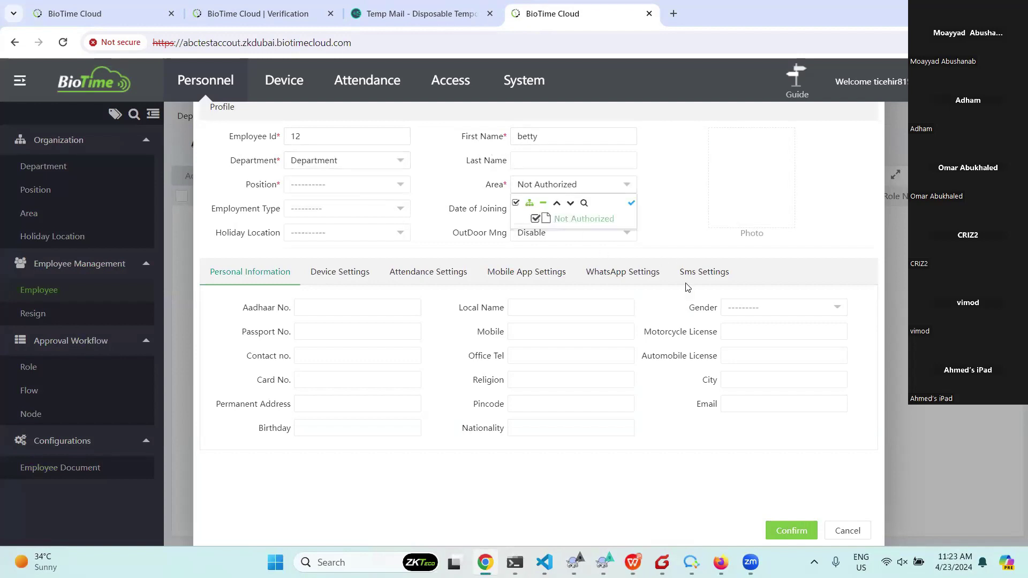
click(792, 530)
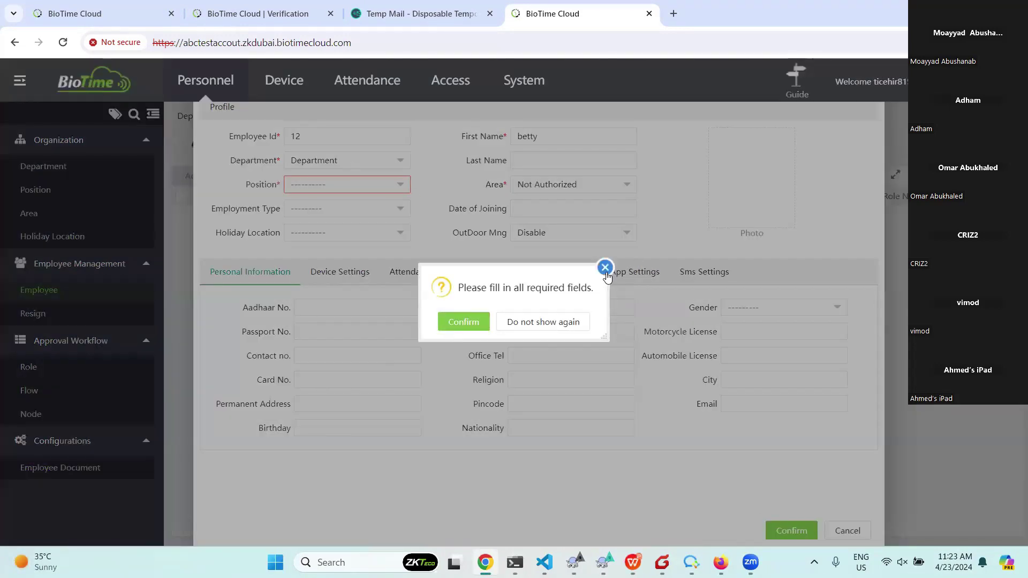
click(606, 267)
click(347, 184)
click(339, 218)
click(792, 530)
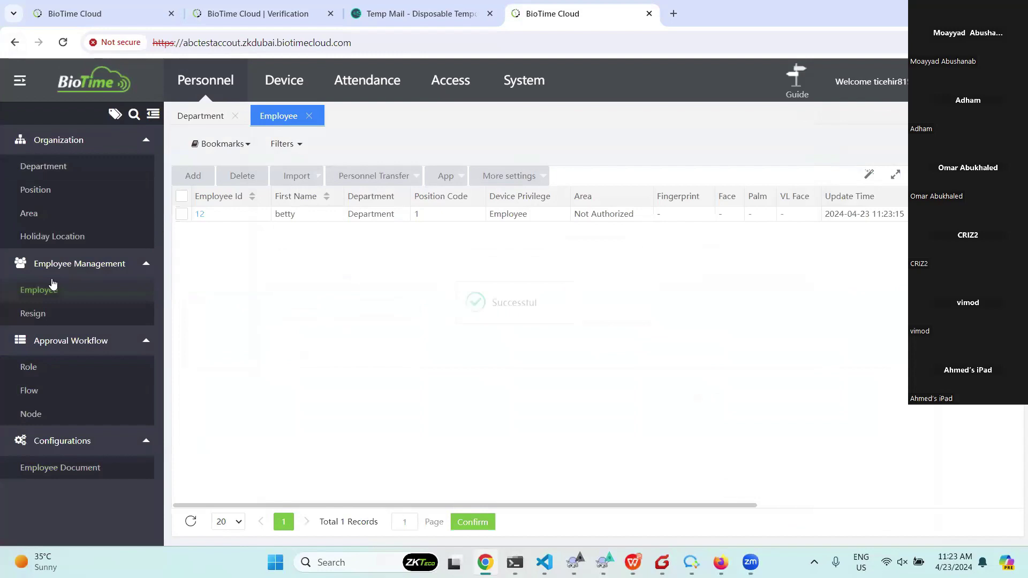
Add area area1 (code 2) to the Area list, then return to the Employee list.
click(32, 217)
click(193, 181)
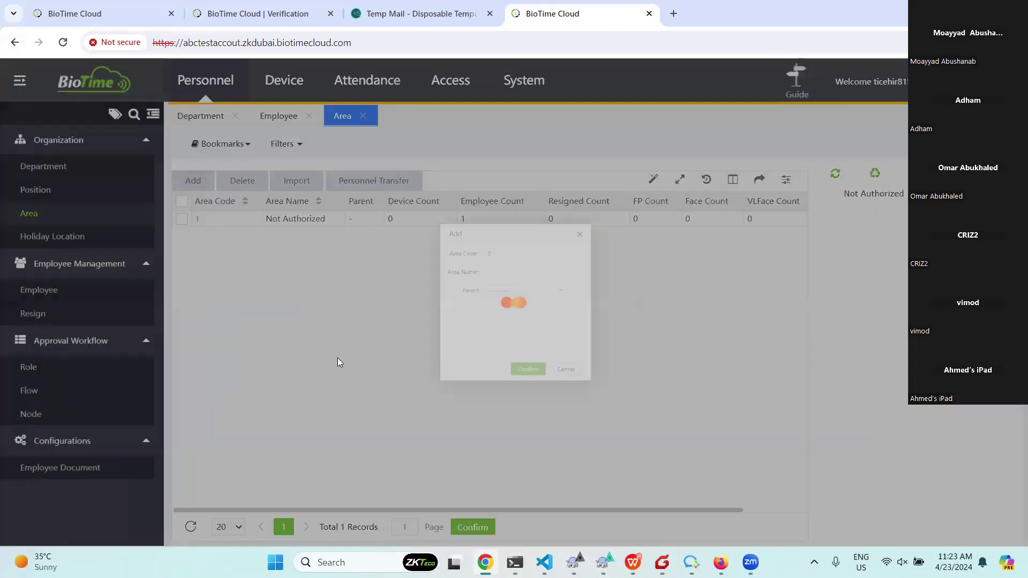
click(498, 257)
text(area1)
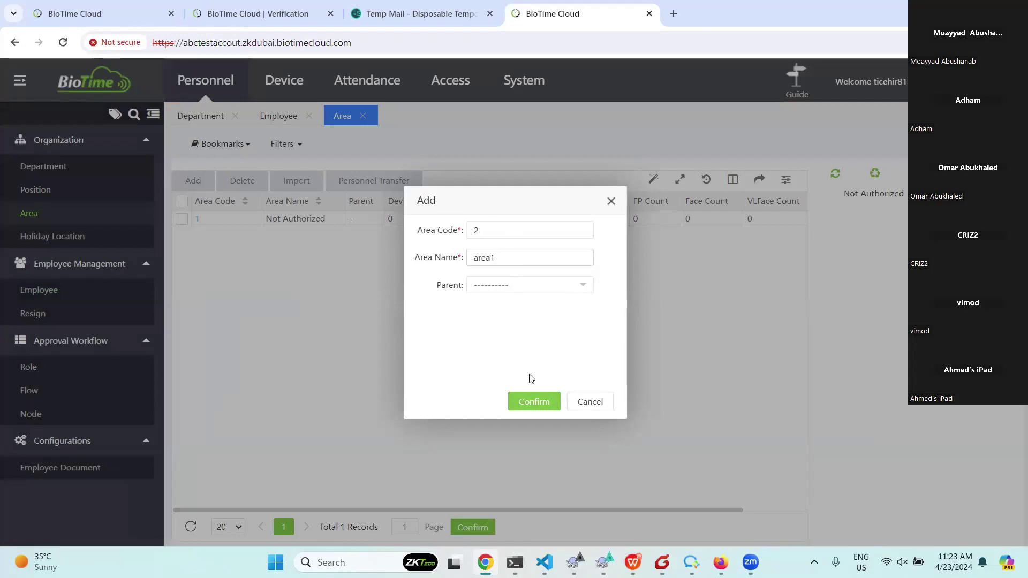
click(534, 402)
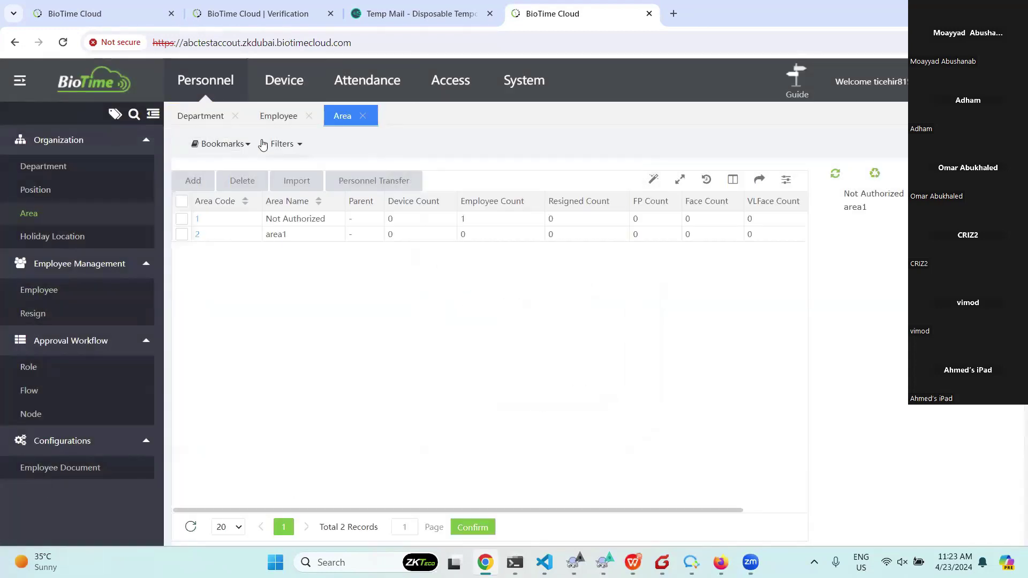
click(275, 122)
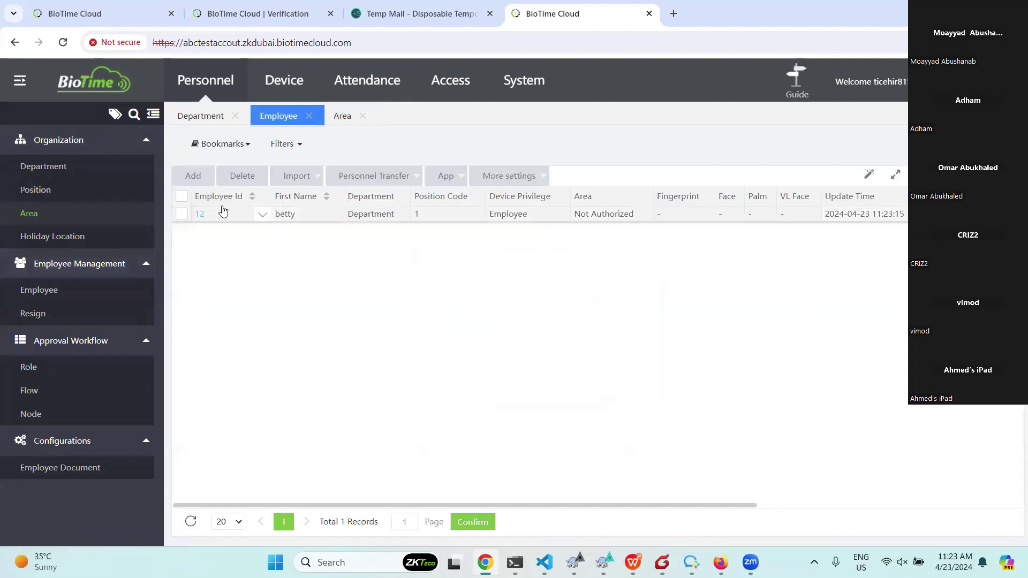
Change employee 12's area from Not Authorized to area1 and save.
click(200, 214)
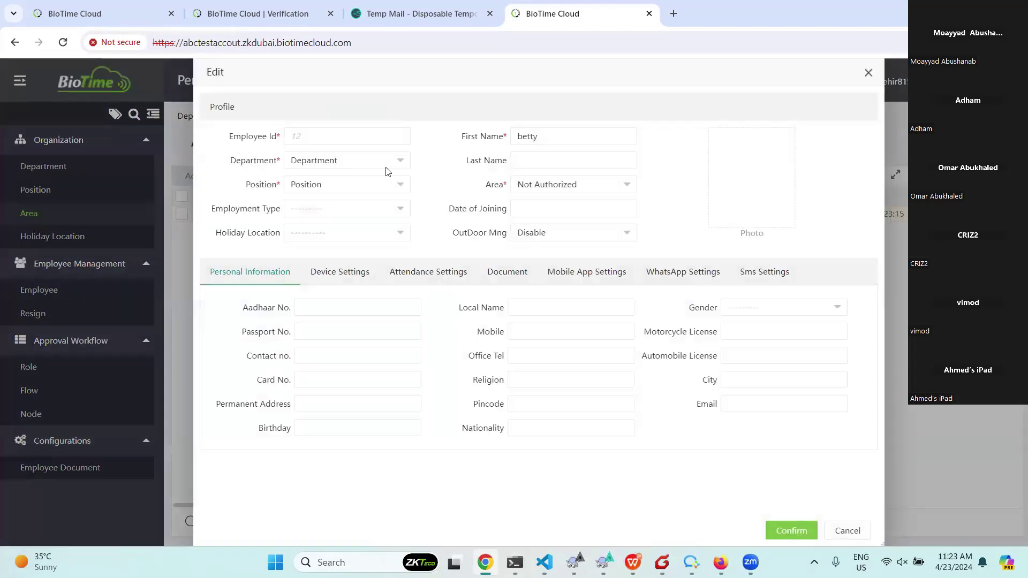
click(581, 186)
click(560, 232)
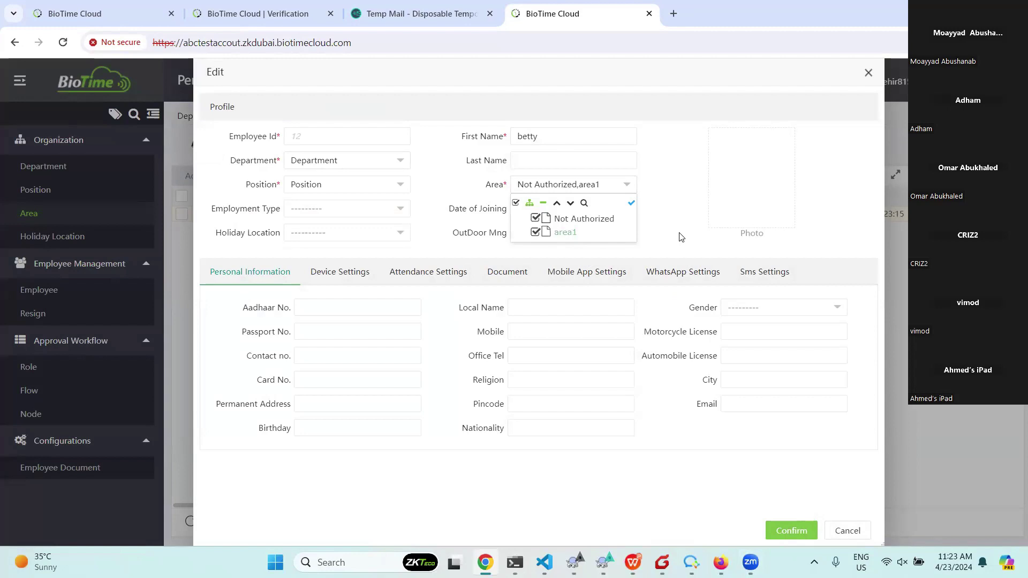
click(631, 203)
click(616, 185)
click(536, 219)
click(631, 203)
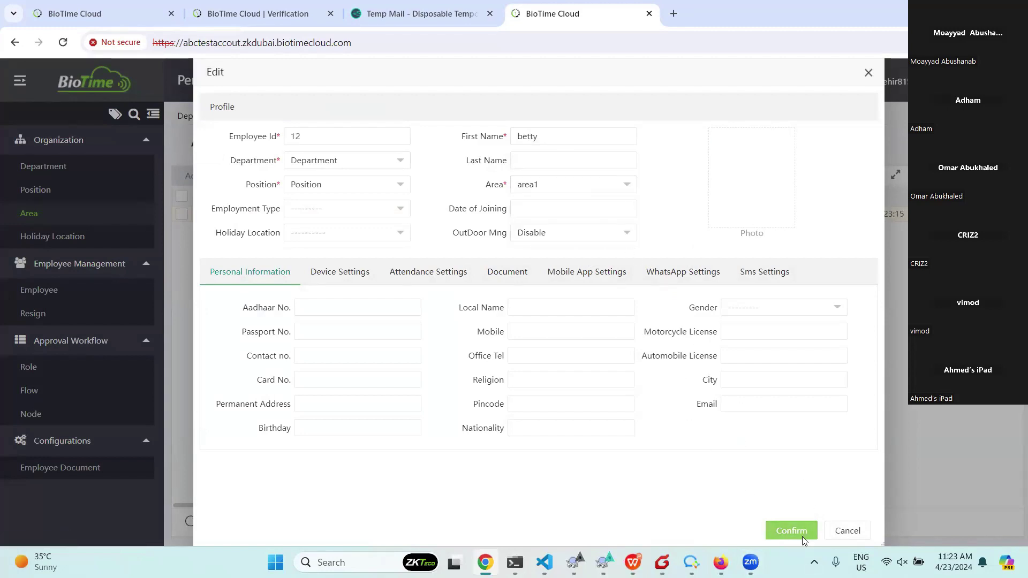
click(803, 537)
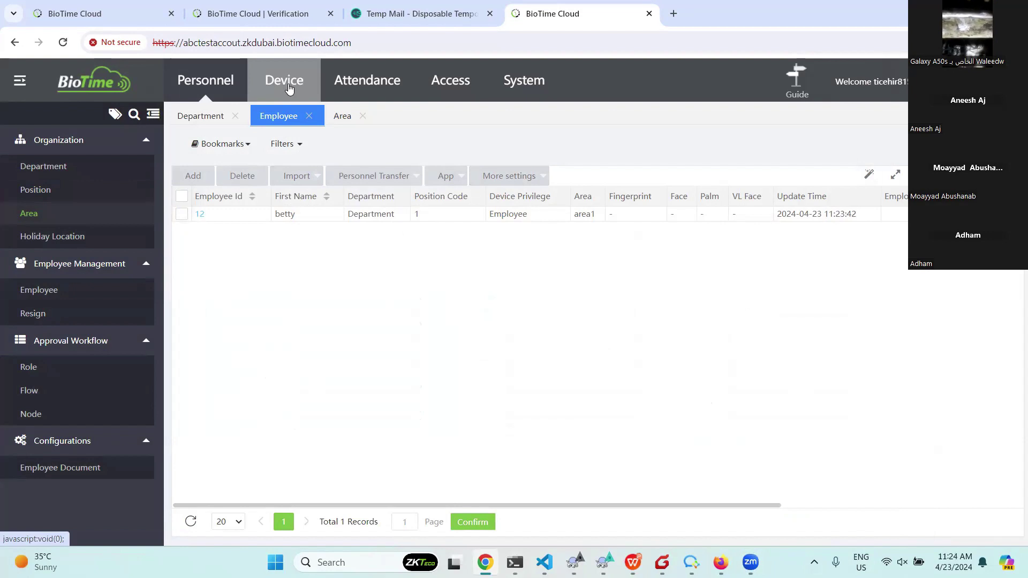
Open the Device module to view its empty device list.
click(290, 87)
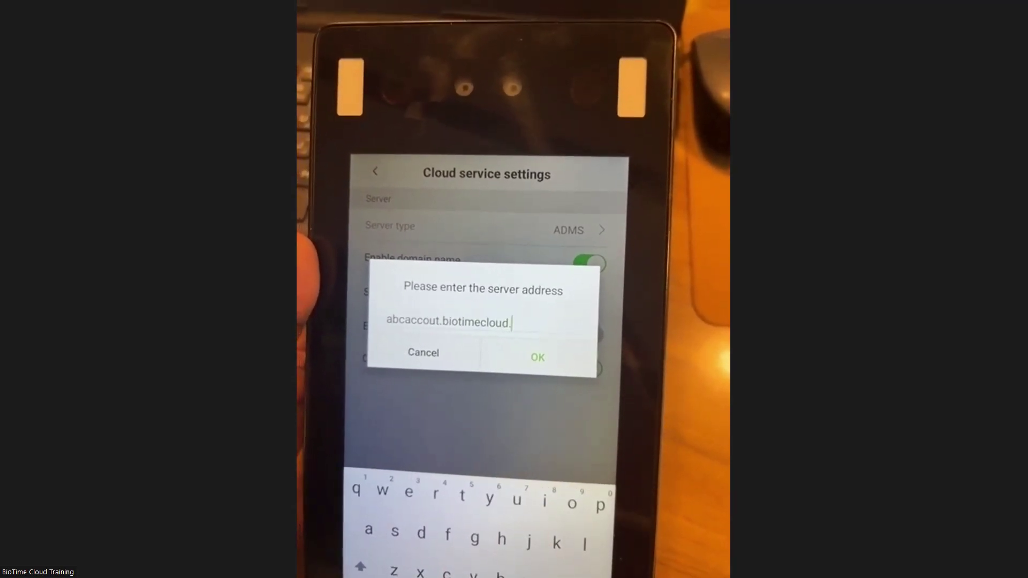
Apply cloud server abcaccout.biotimecloud.com, accept the restart warnings, and enable HTTPS.
click(540, 366)
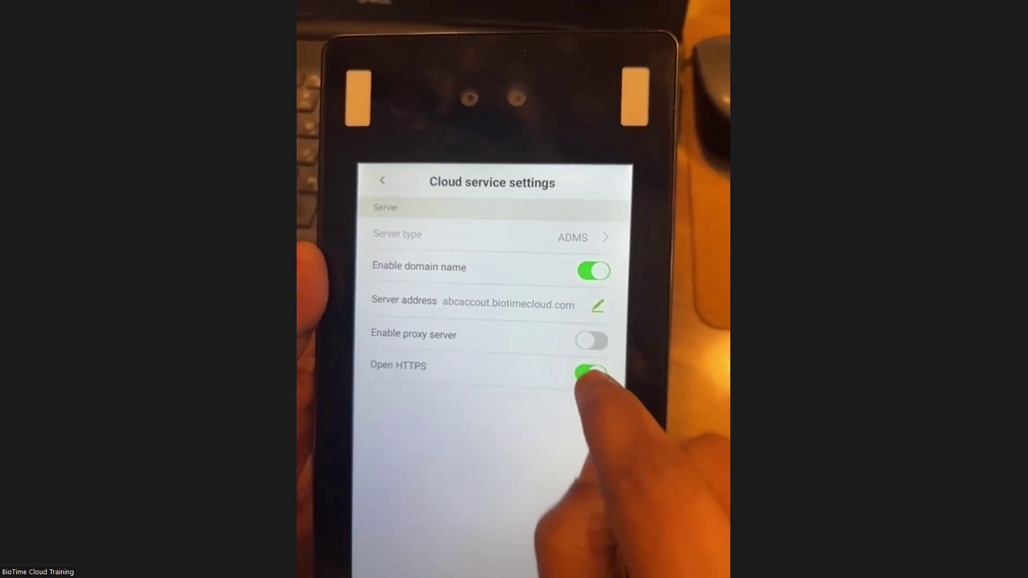
click(546, 448)
click(551, 452)
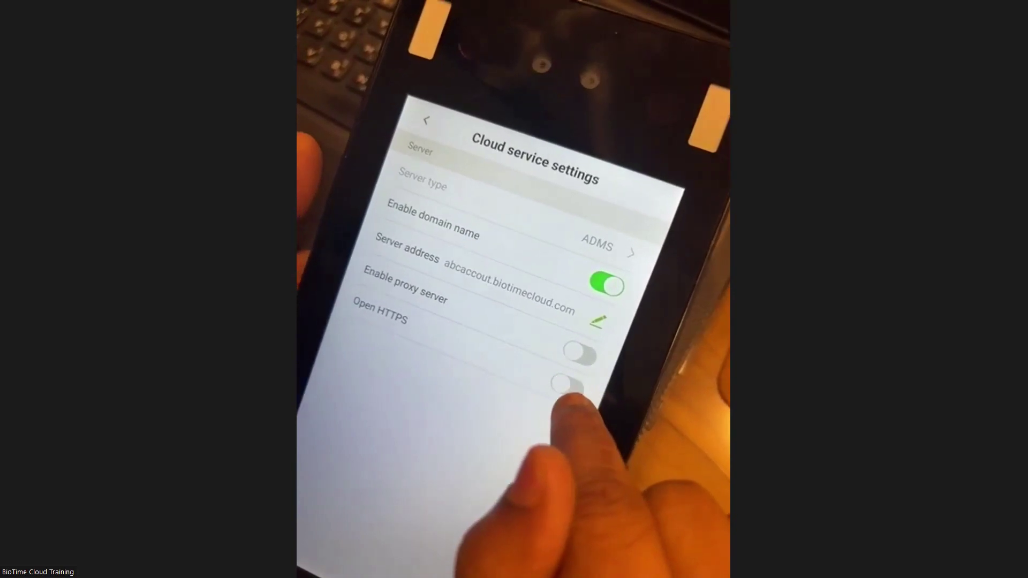
click(572, 391)
click(485, 455)
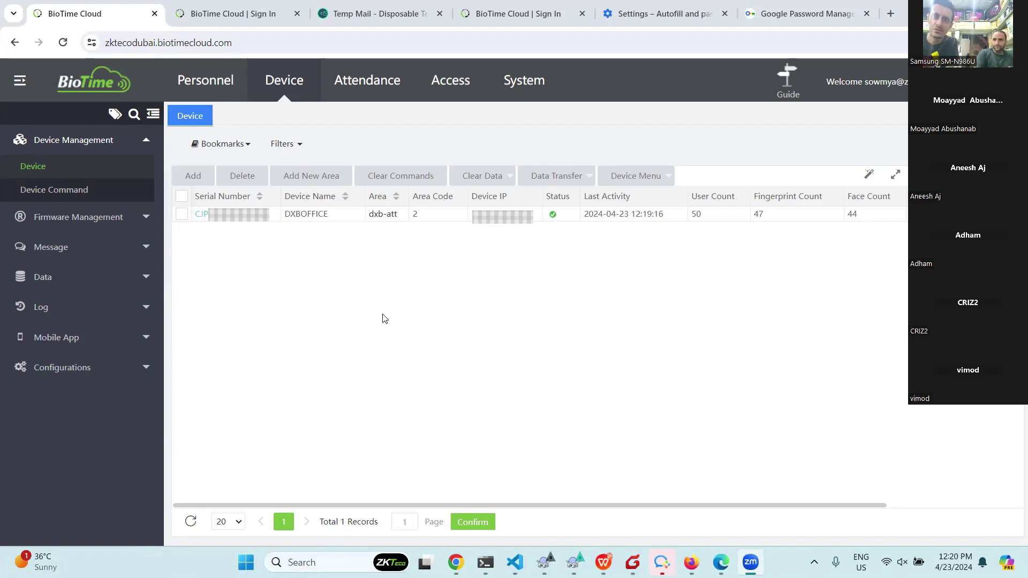
Review the DXBOFFICE device's edit dialog, close it unchanged, and switch to Personnel.
click(207, 216)
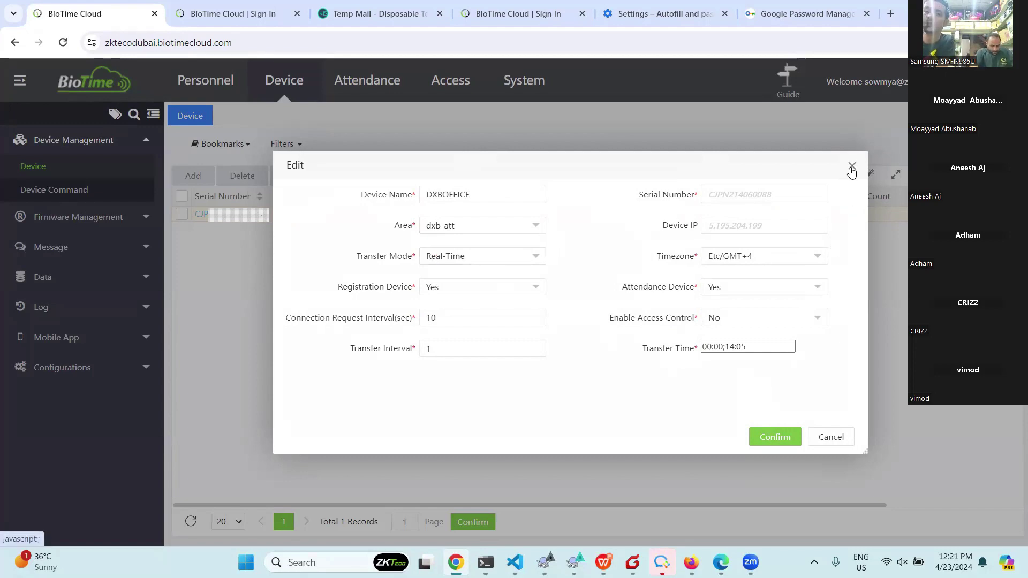
click(852, 167)
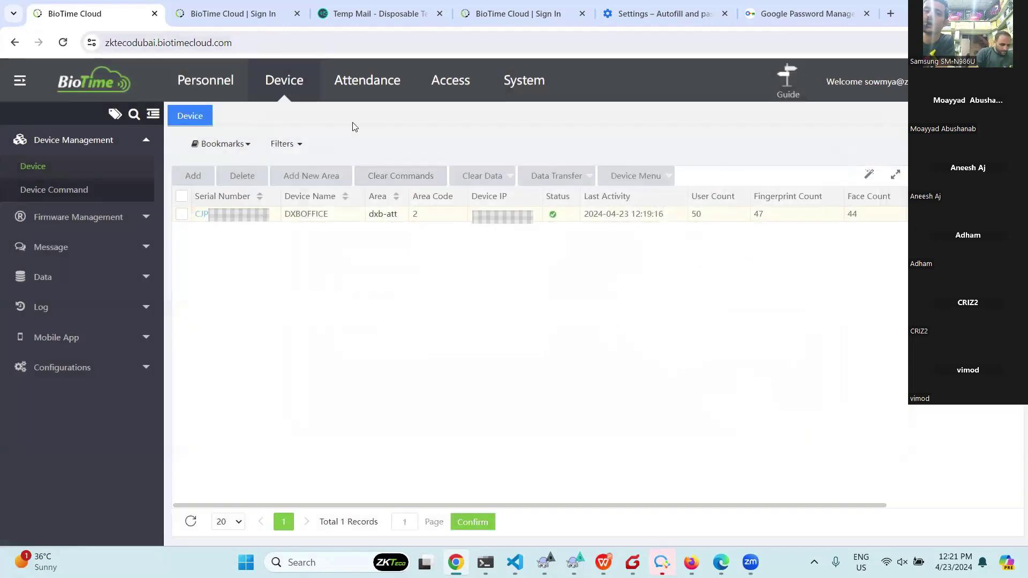
click(205, 81)
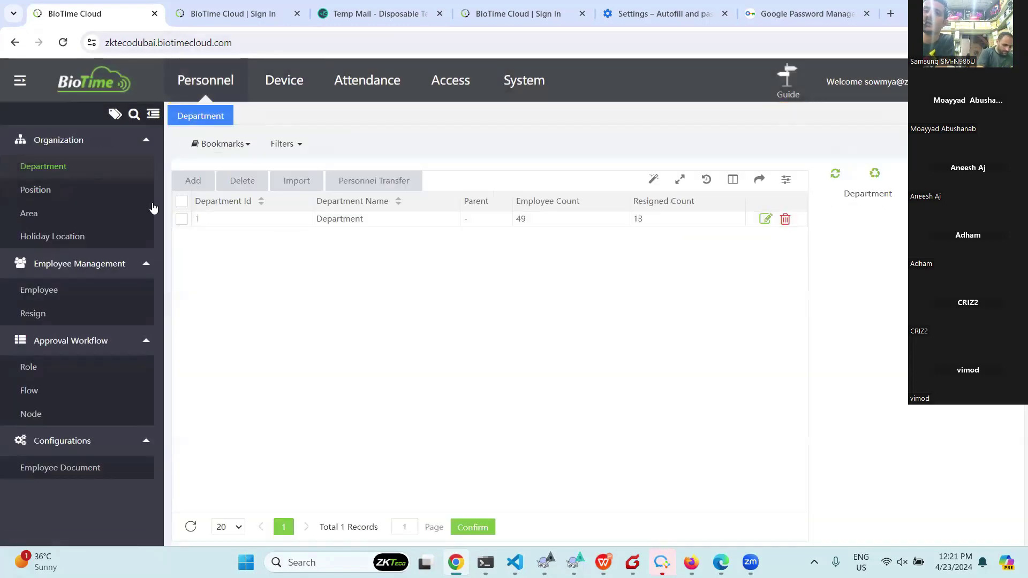
Open the Employee list and scroll right to review role name and mobile app columns.
click(37, 297)
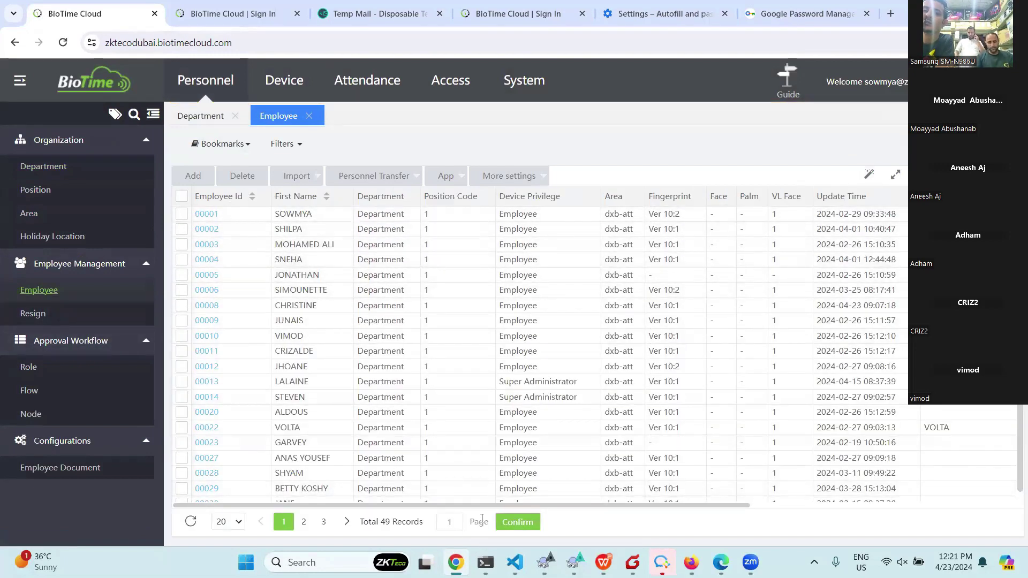
scroll(233, 229, right, 5)
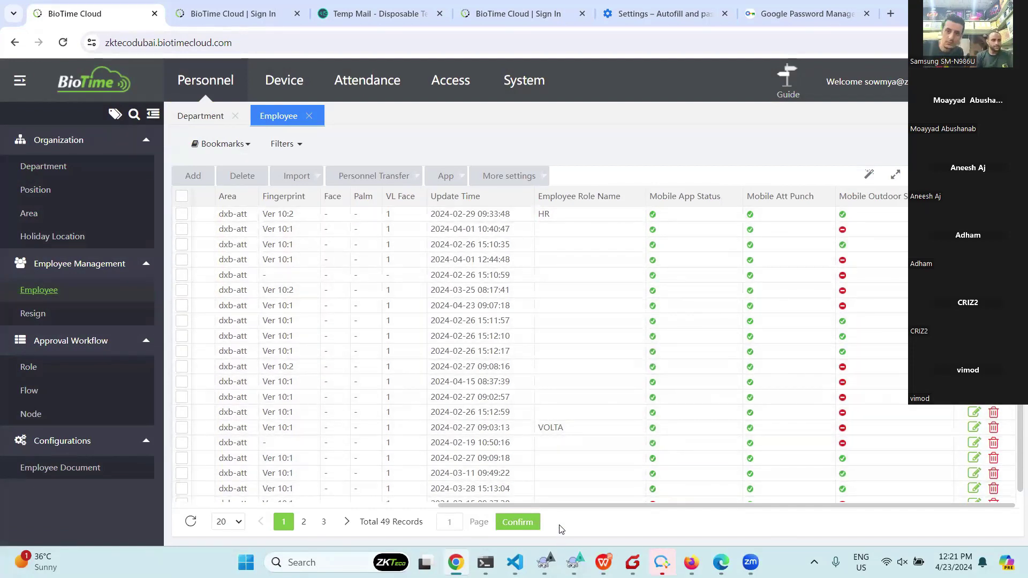
drag(559, 510, 543, 510)
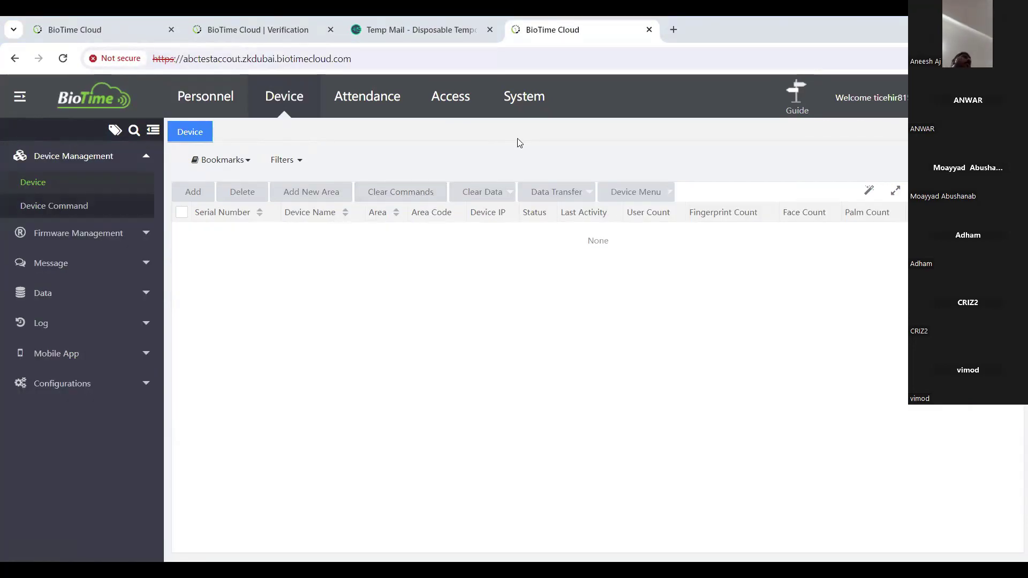
Log out of ABCTESTACCOUT from the company panel and confirm the logout.
drag(476, 154, 19, 111)
click(18, 107)
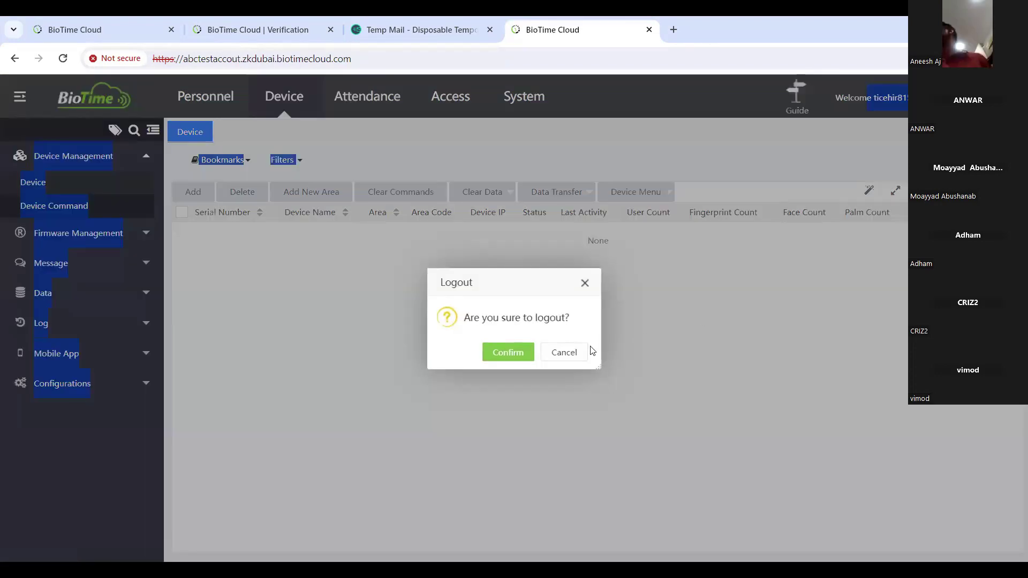
click(516, 355)
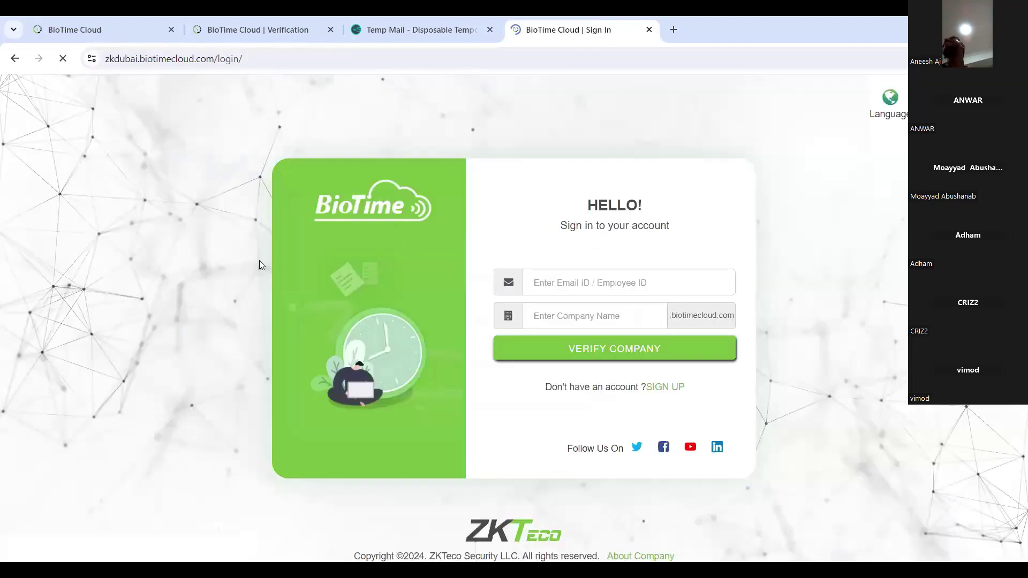
Sign in with a saved email address under company Zkt.
click(601, 285)
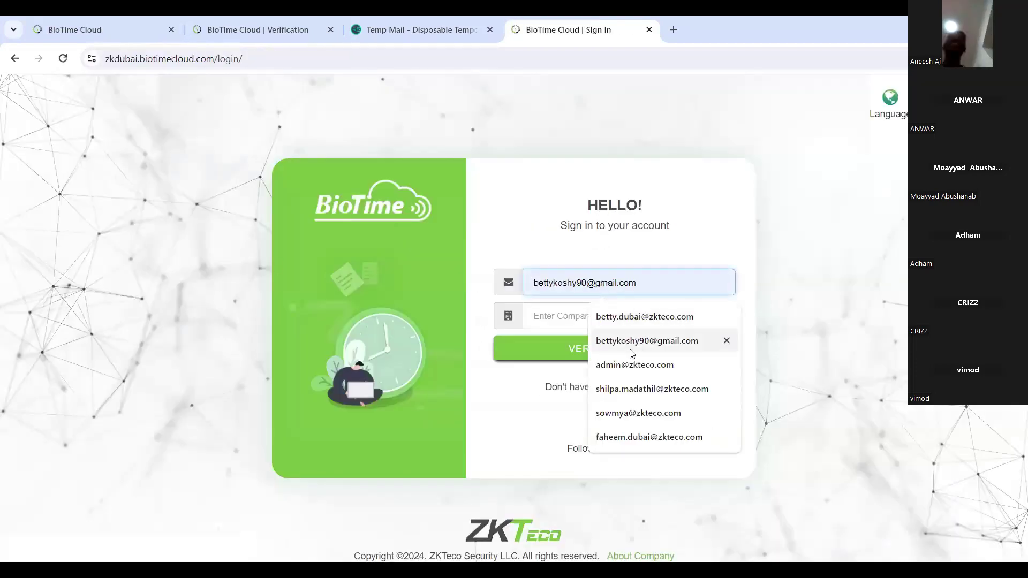
click(637, 389)
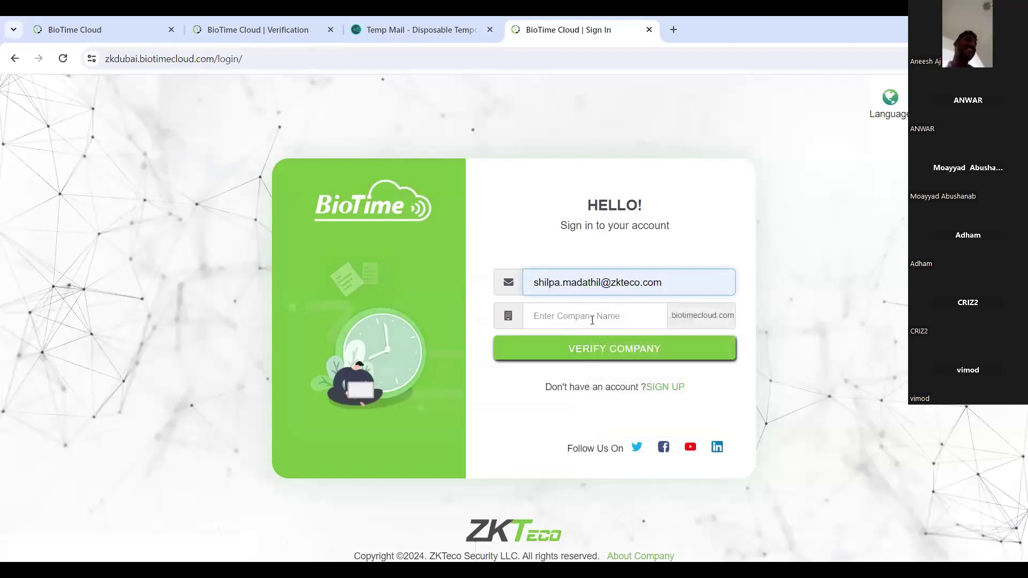
key(Return)
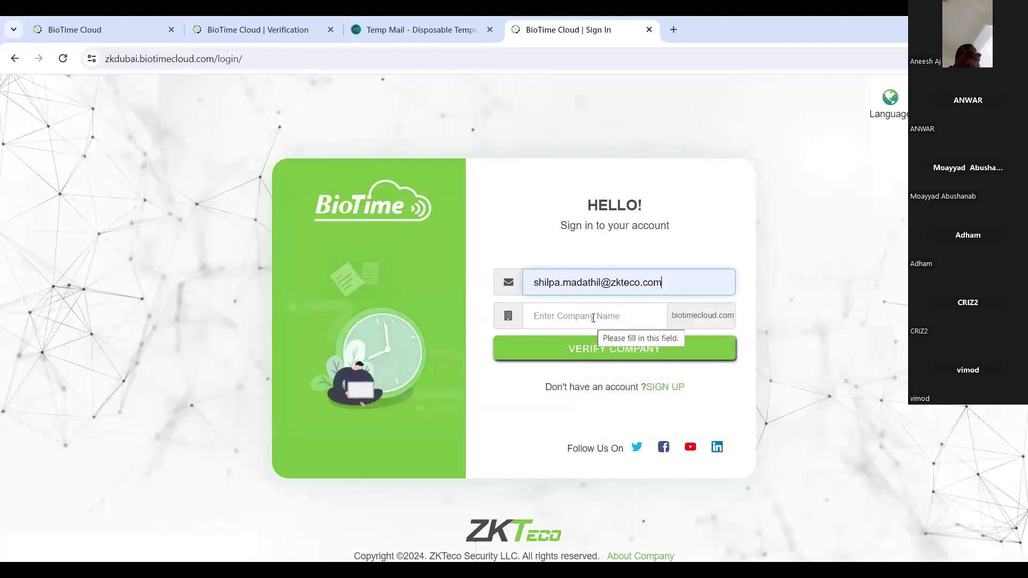
click(593, 318)
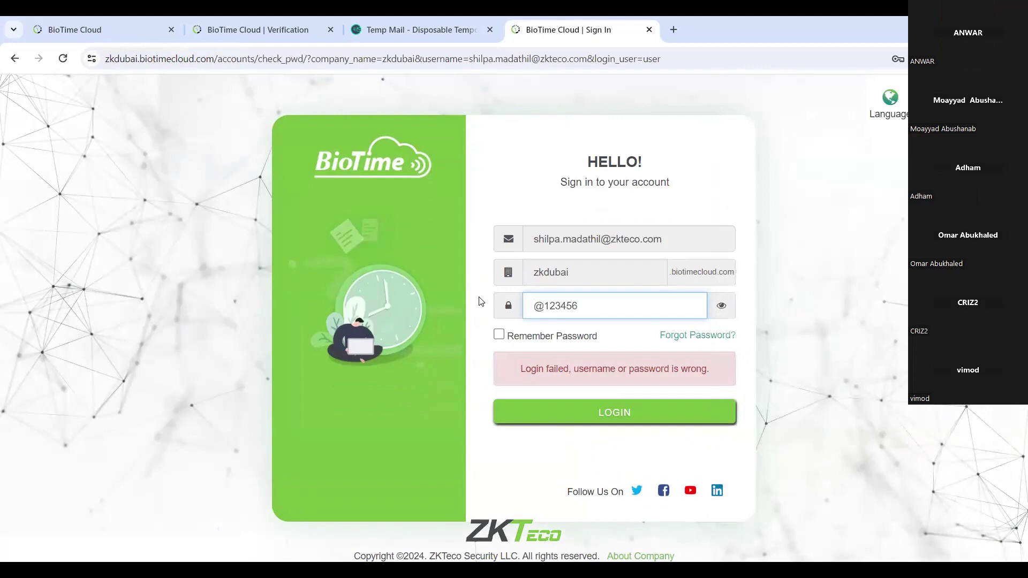
click(583, 420)
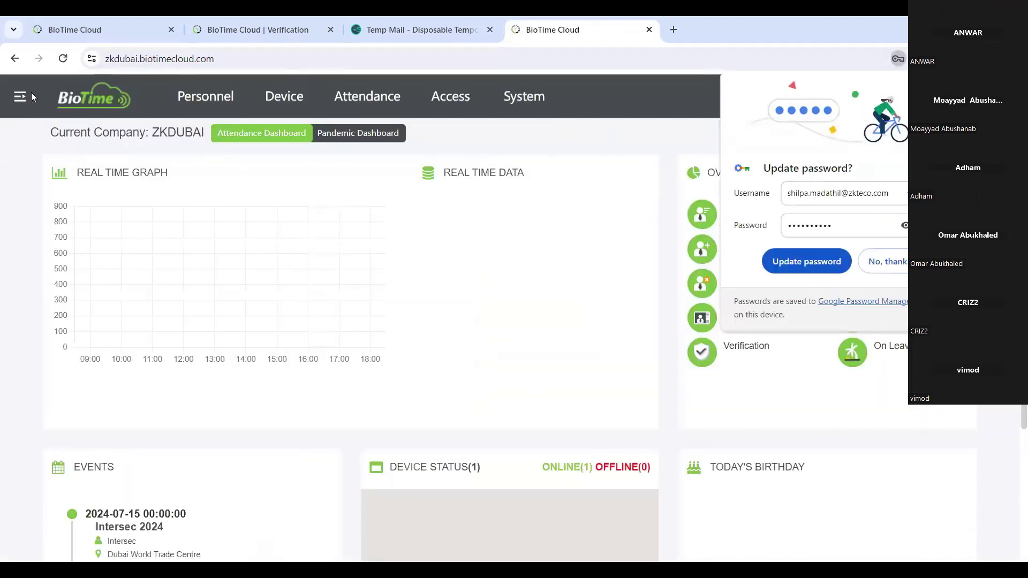
scroll(63, 321, down, 5)
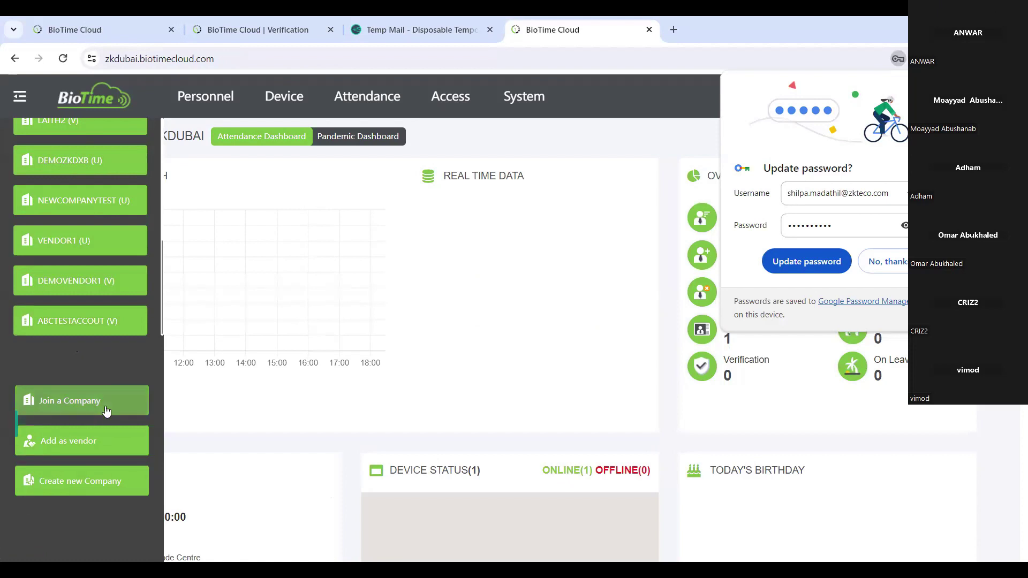
Switch to the ABCTESTACCOUT company and load the zkdubai sign-in page.
click(106, 434)
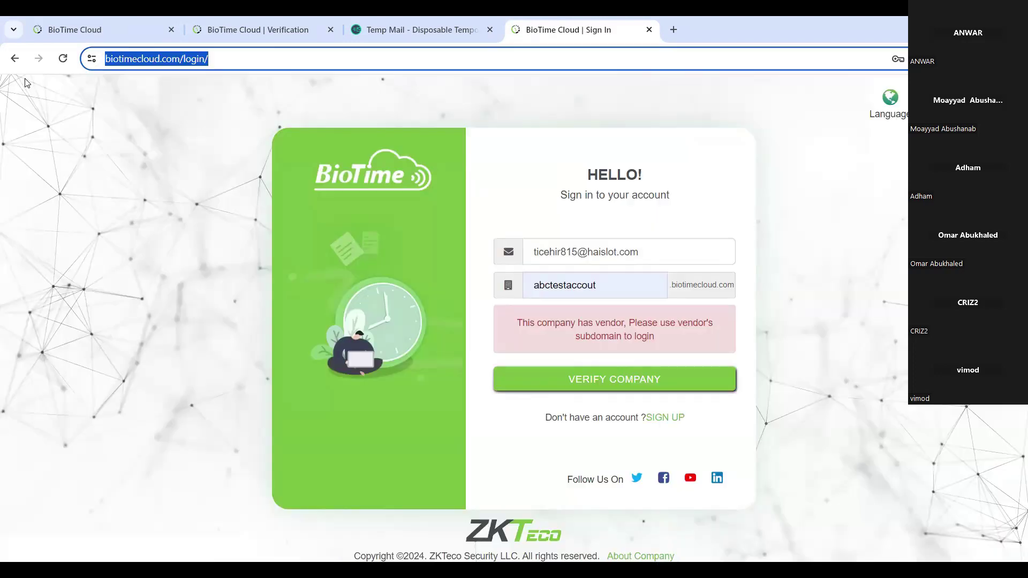
key(BackSpace)
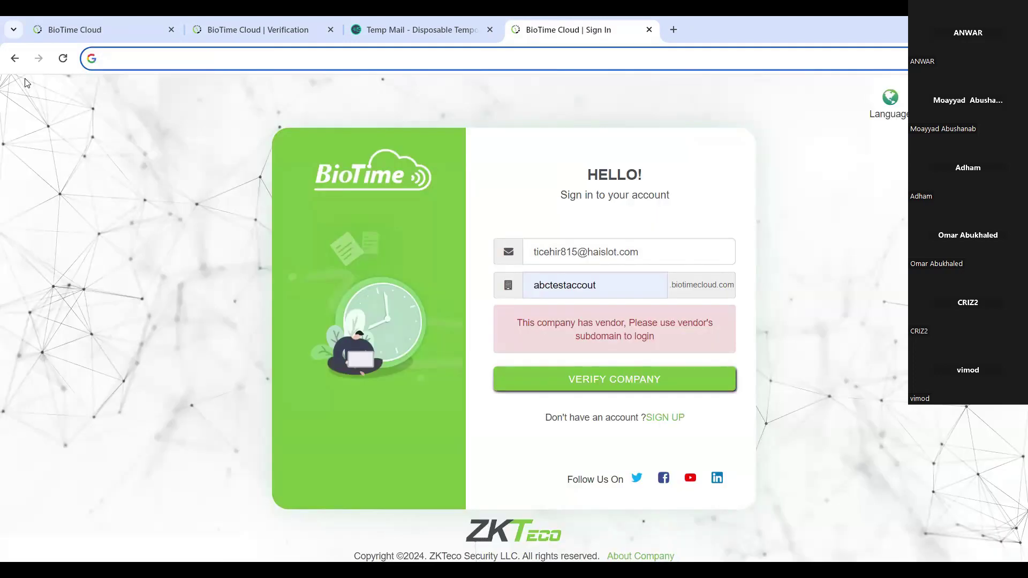
text(zk)
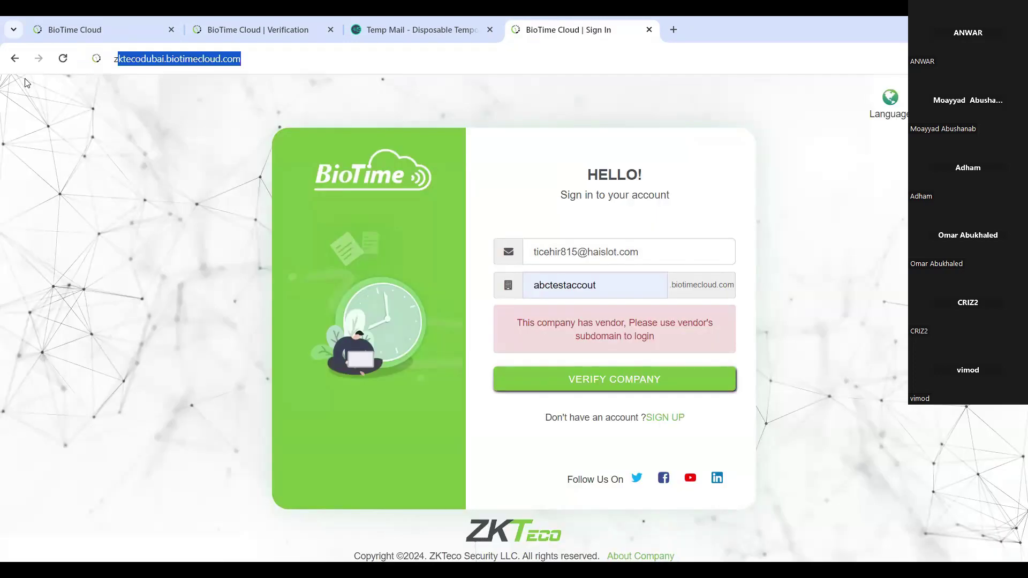
text(du)
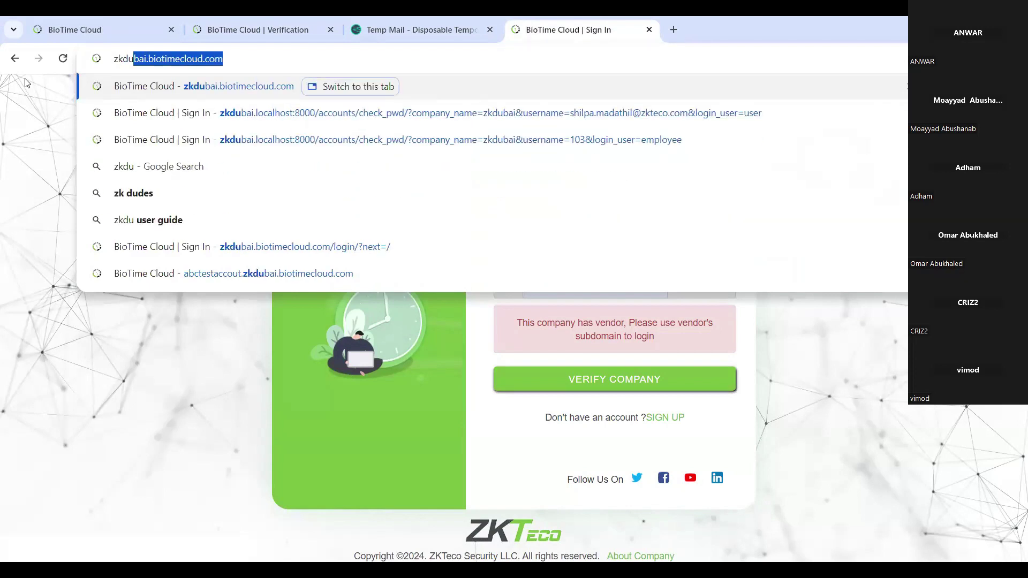
key(Return)
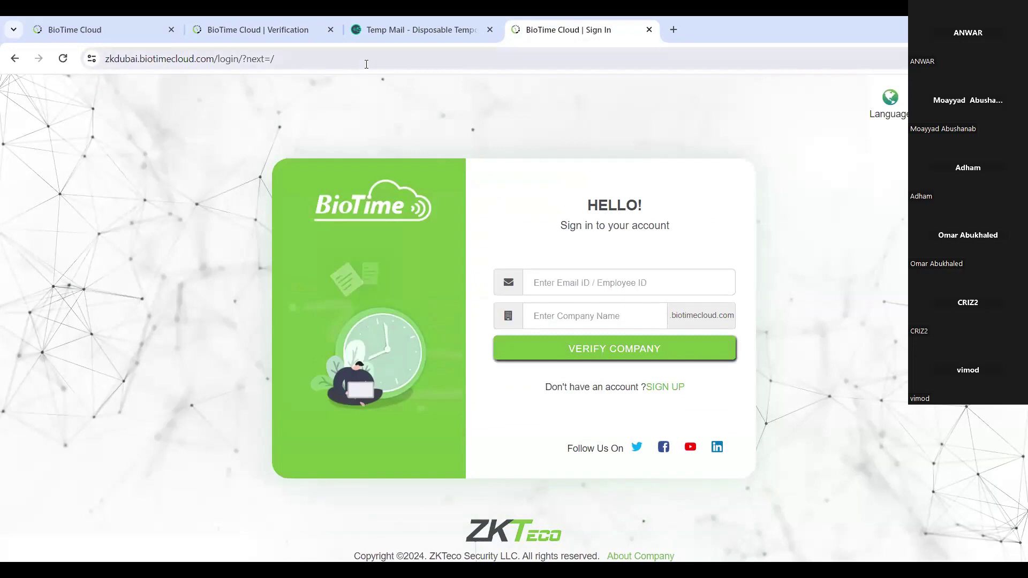
Log in as the invited user to company abctestaccout with the account password.
click(582, 279)
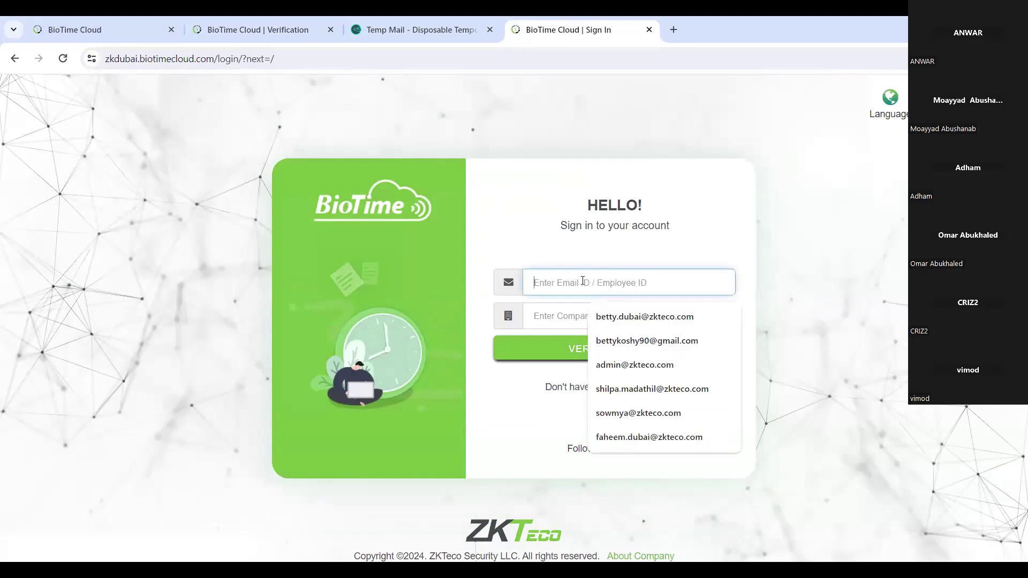
key(ctrl+v)
click(603, 315)
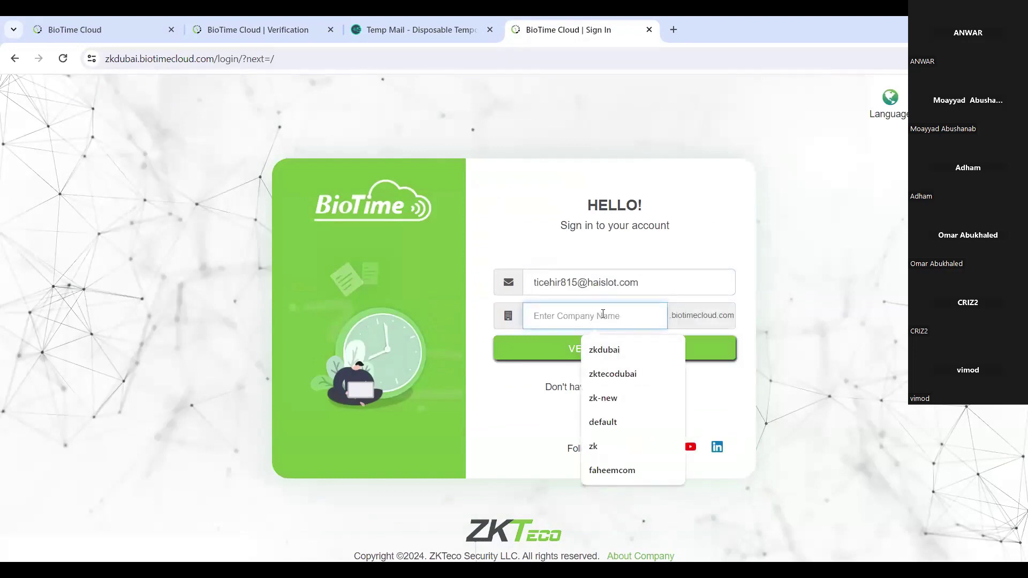
text(abc)
click(611, 351)
key(Return)
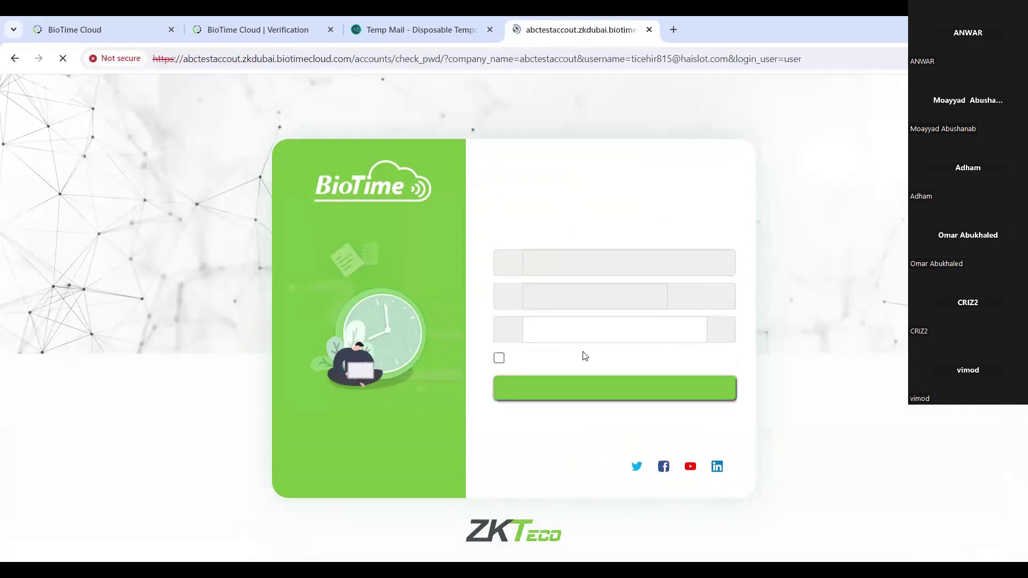
click(628, 336)
text(•••••••••)
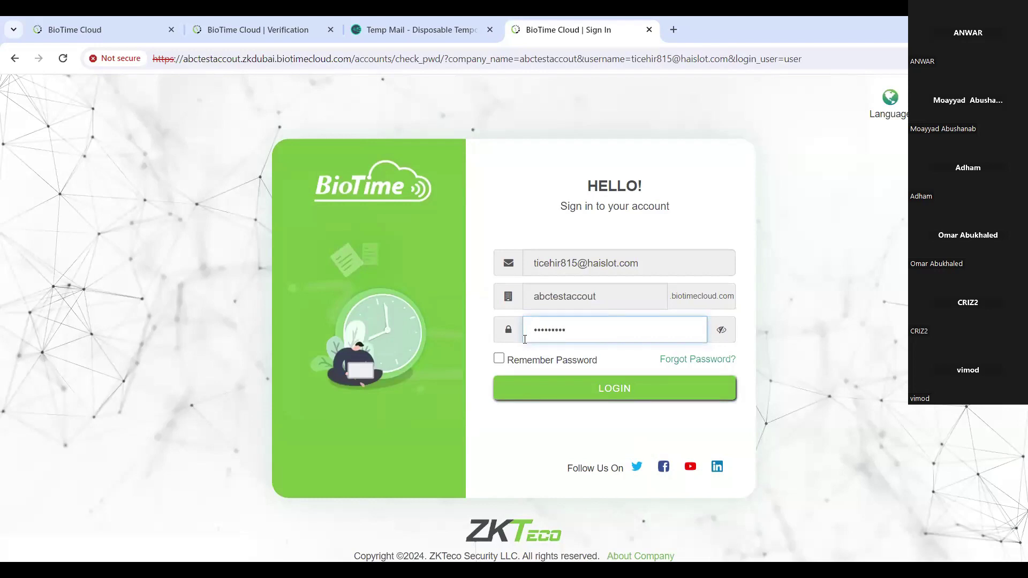
click(674, 395)
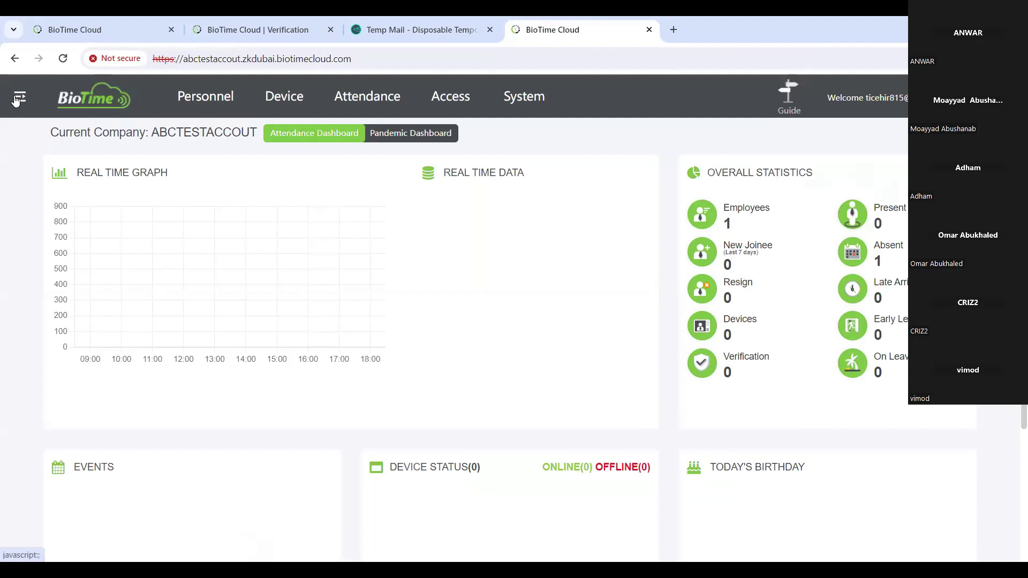
click(18, 98)
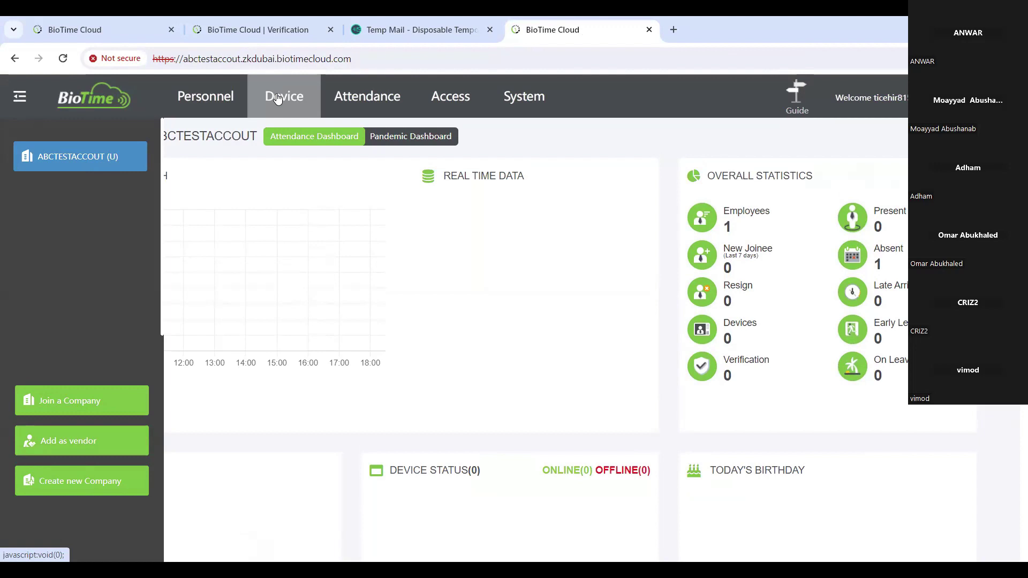
Go back to the attendance dashboard from device management and choose Join a Company.
click(277, 98)
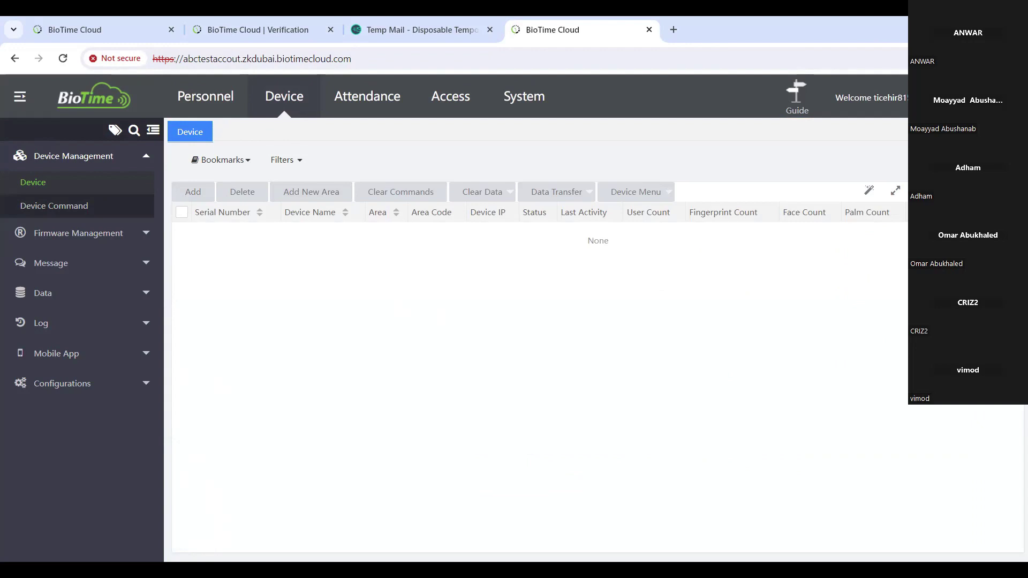
click(28, 97)
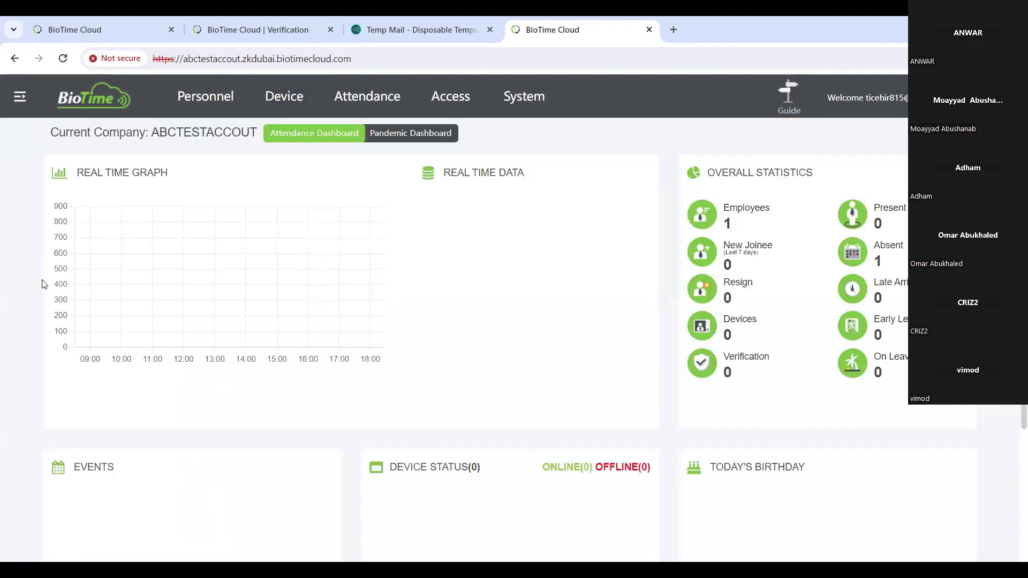
click(16, 100)
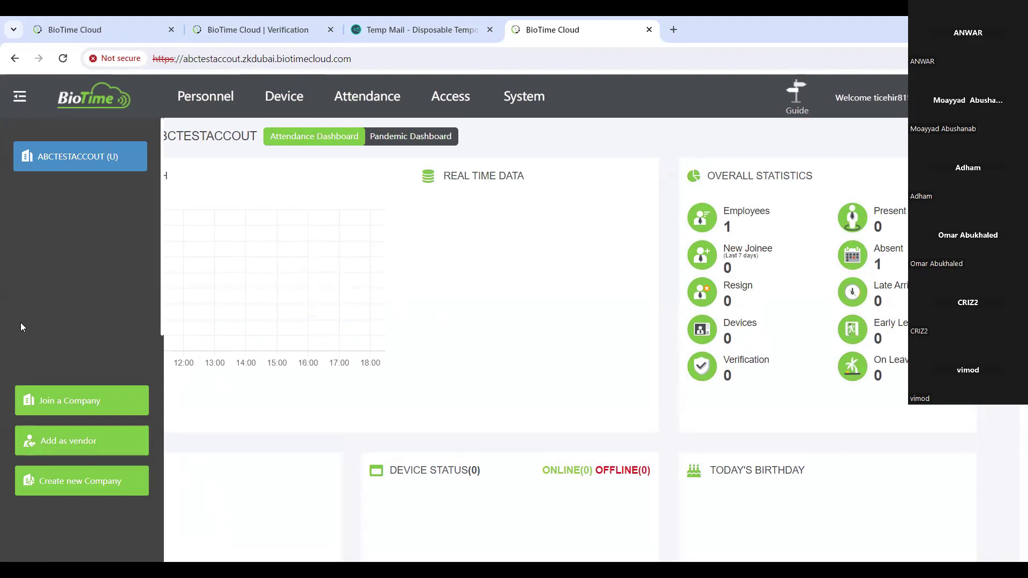
click(70, 400)
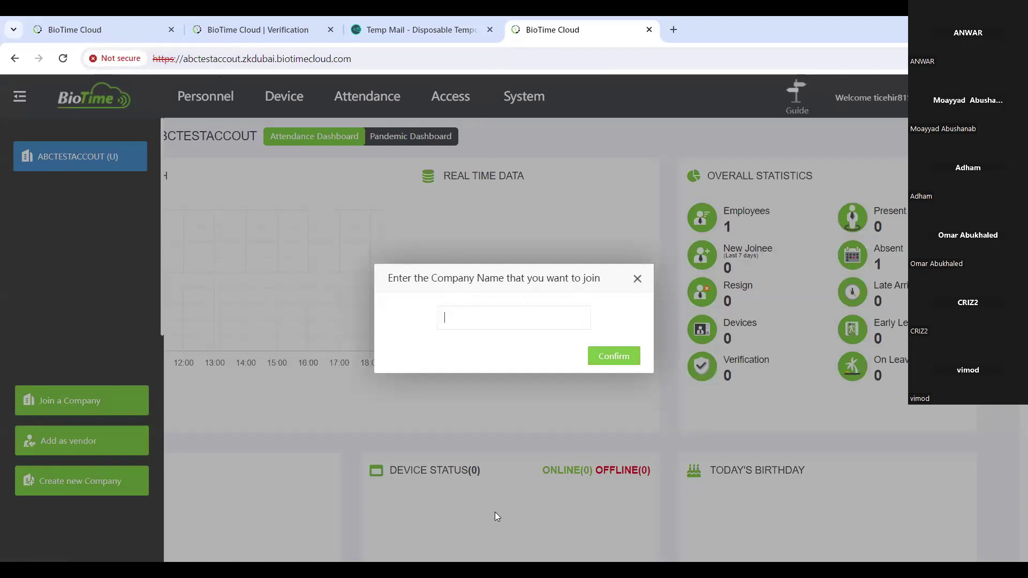
Request to join company zktecodubai, then return to the first BioTime Cloud tab.
text(zkteco)
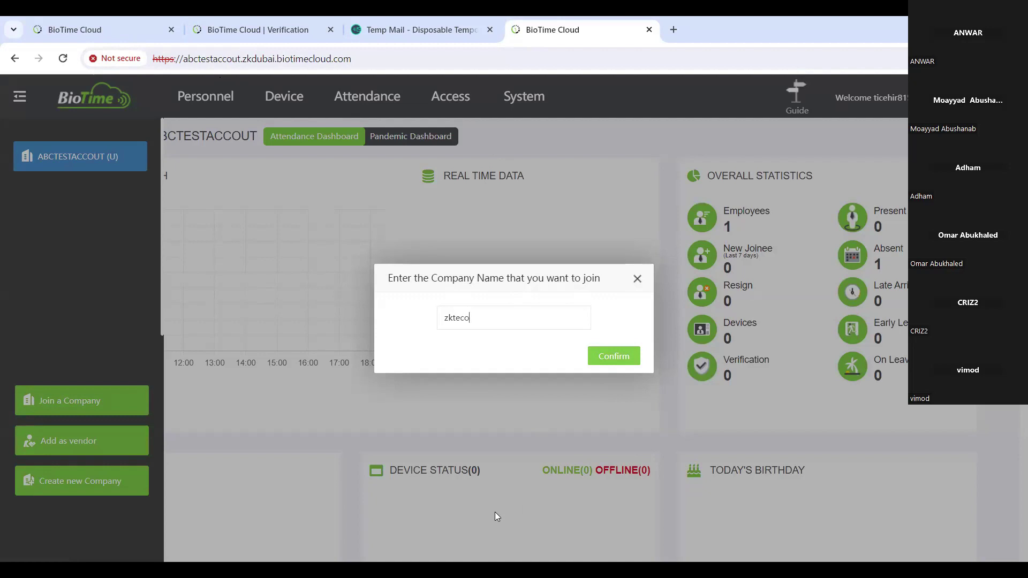
text(dubai)
click(621, 355)
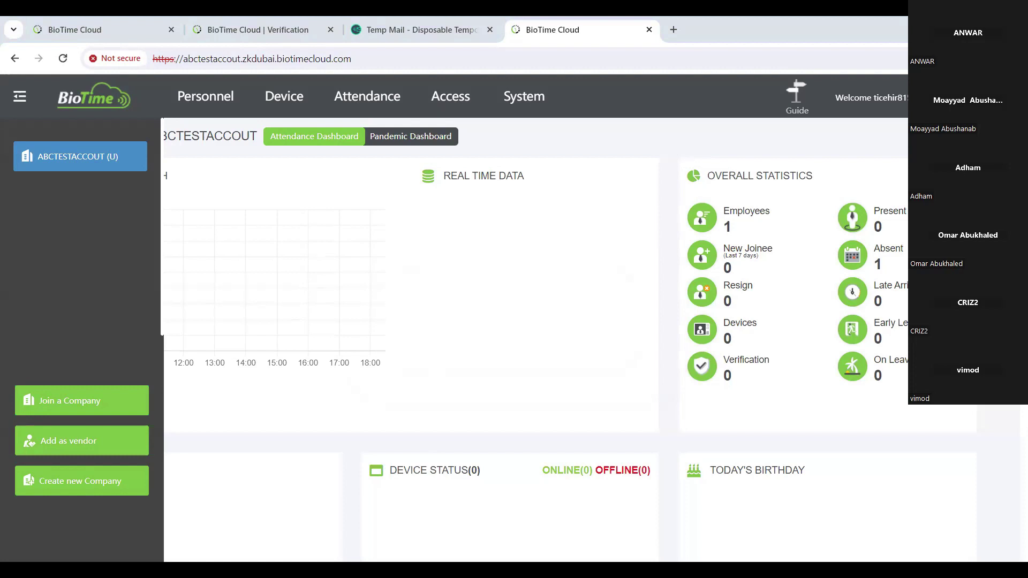
key(ctrl+1)
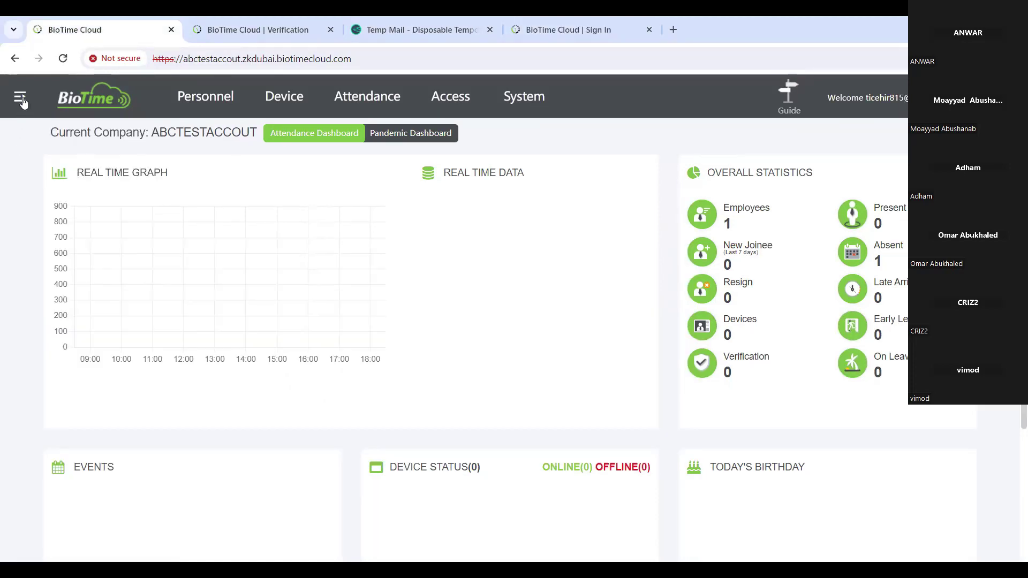
Switch to the ZKTECODUBAI company and open the System module.
click(19, 96)
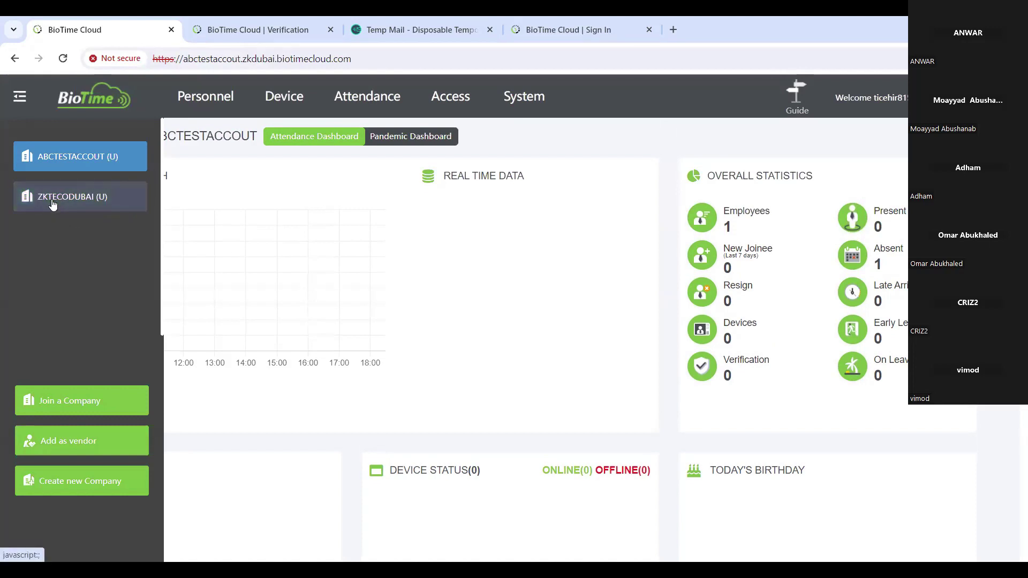
click(84, 204)
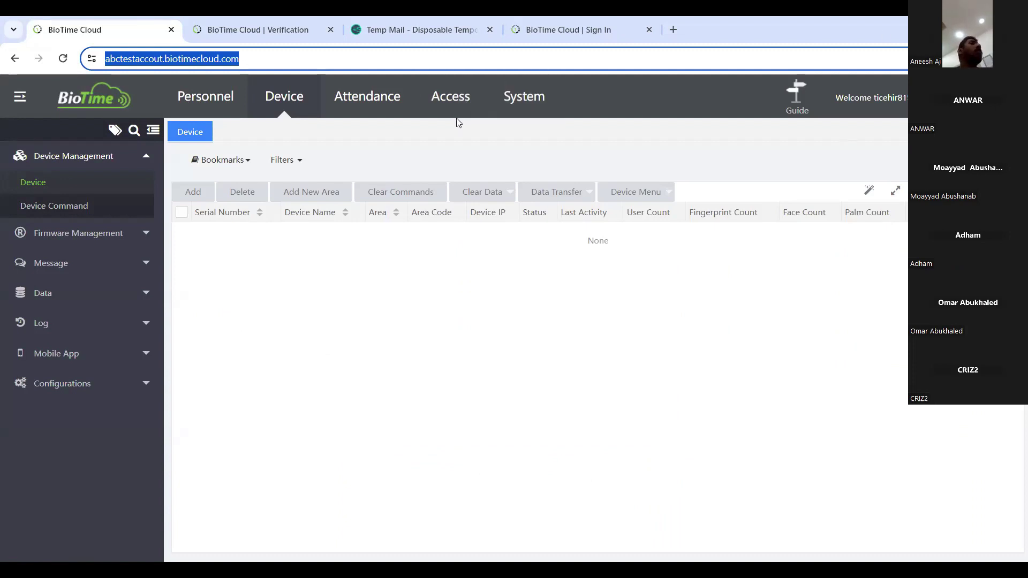
click(510, 104)
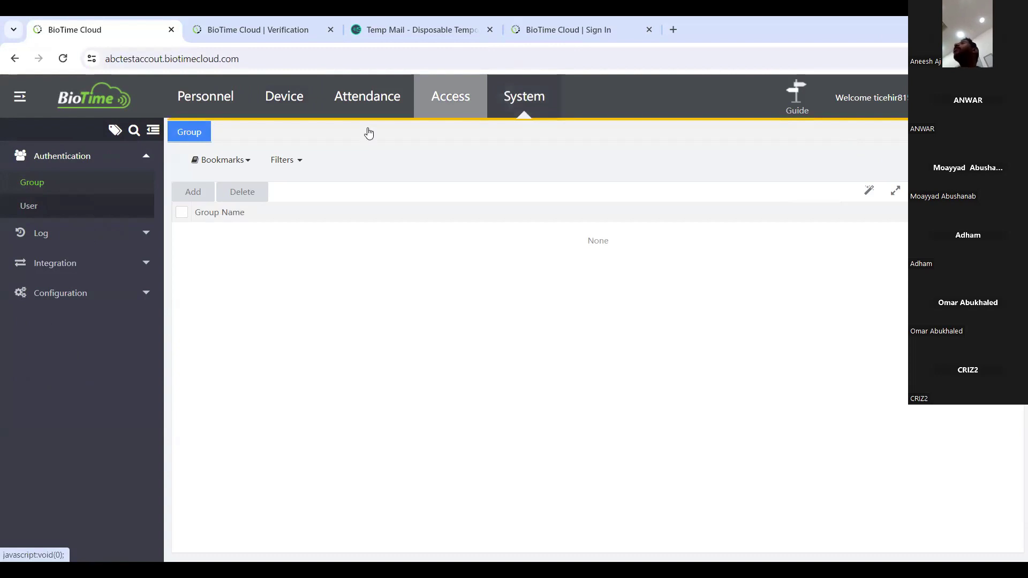
Invite a new user with the temporary e-mail as both username and email.
click(29, 206)
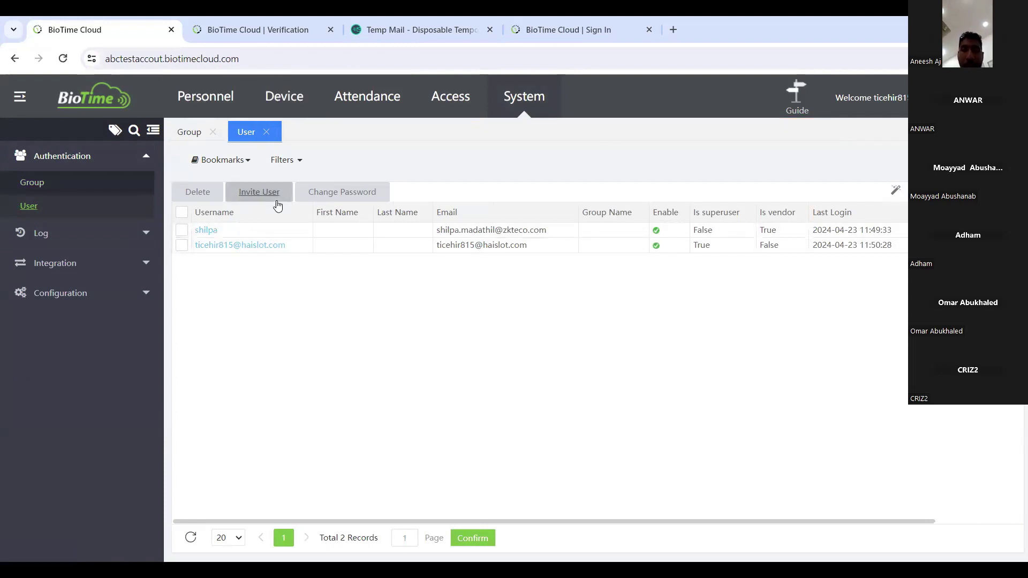
click(253, 195)
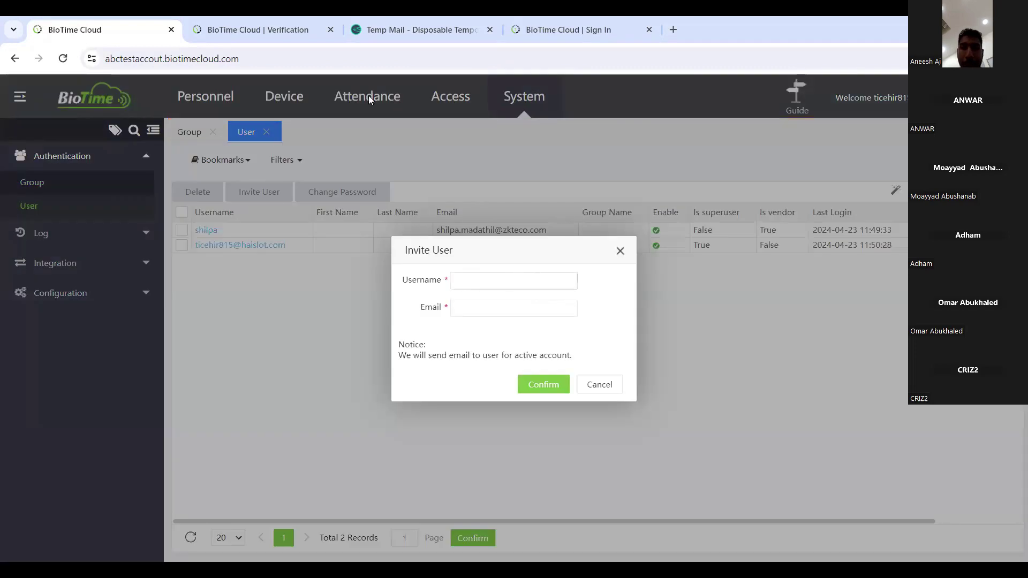
click(357, 33)
click(73, 27)
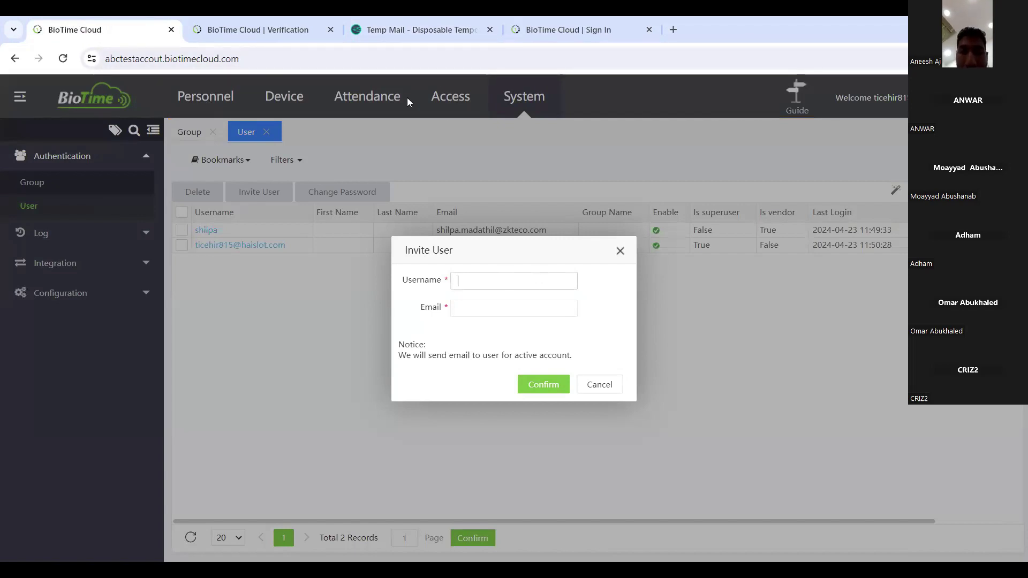
key(ctrl+v)
key(Tab)
key(ctrl+v)
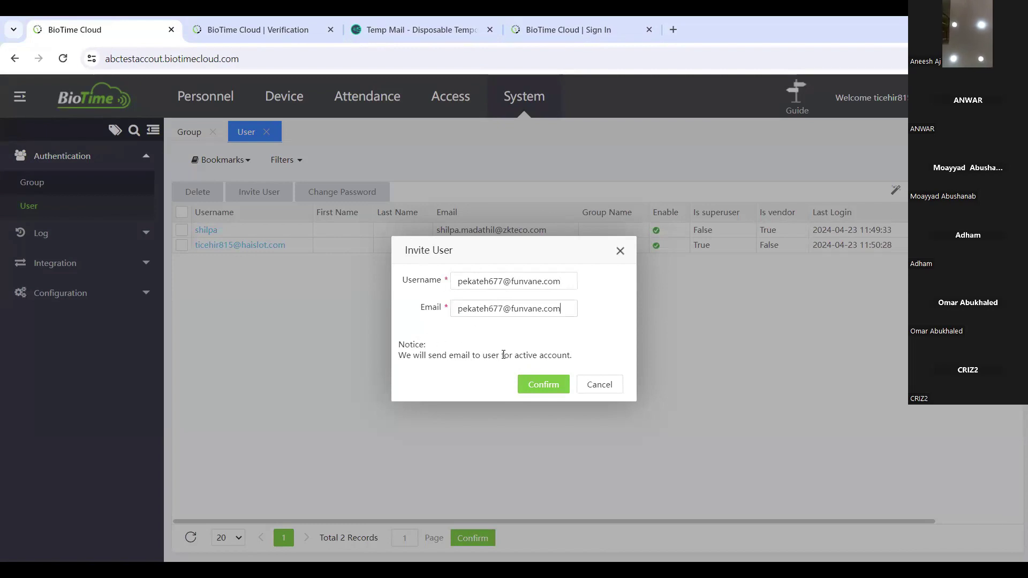
click(532, 392)
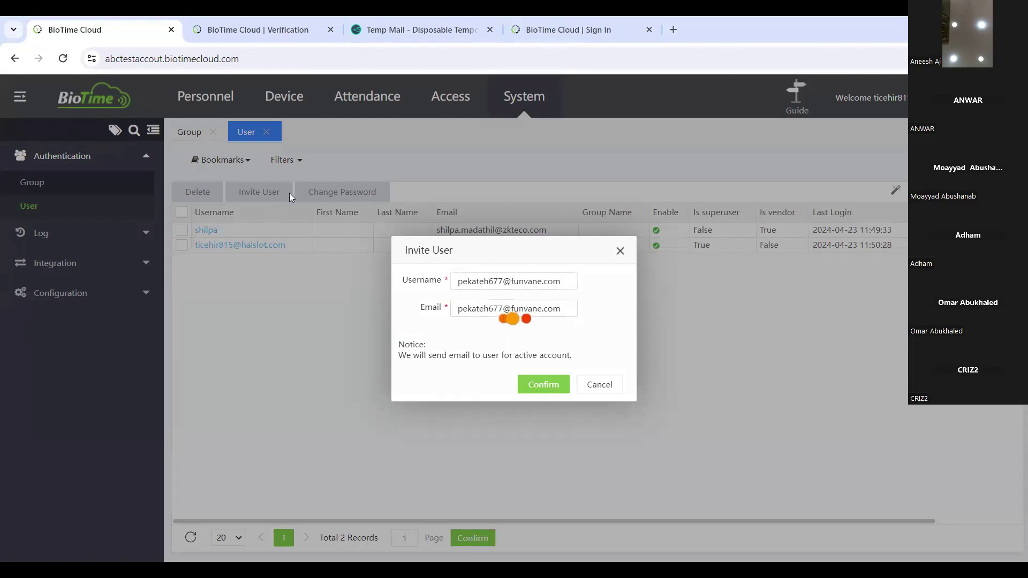
Use Activate Account in the invitation e-mail to reach the password page.
key(alt+Tab)
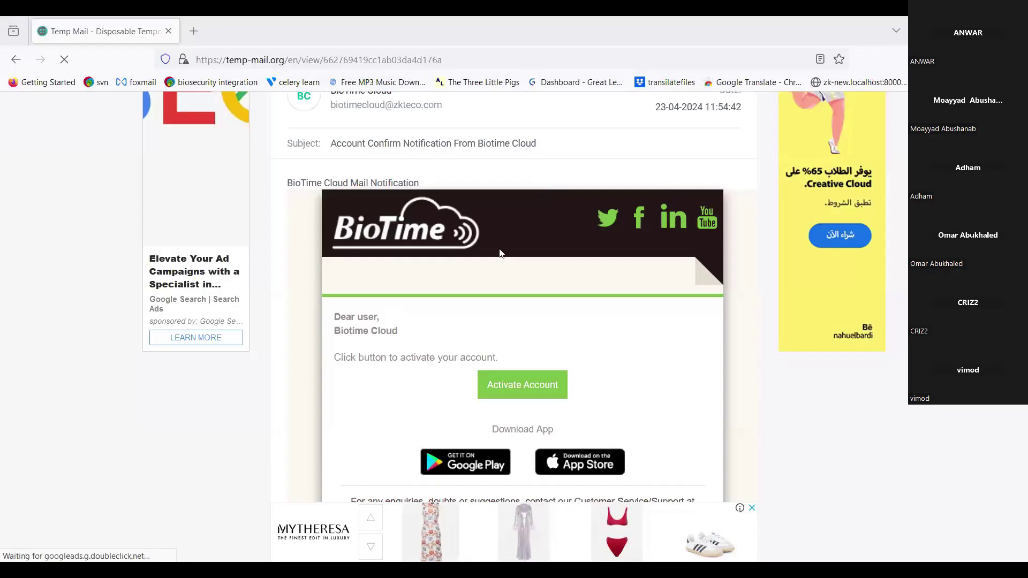
click(518, 391)
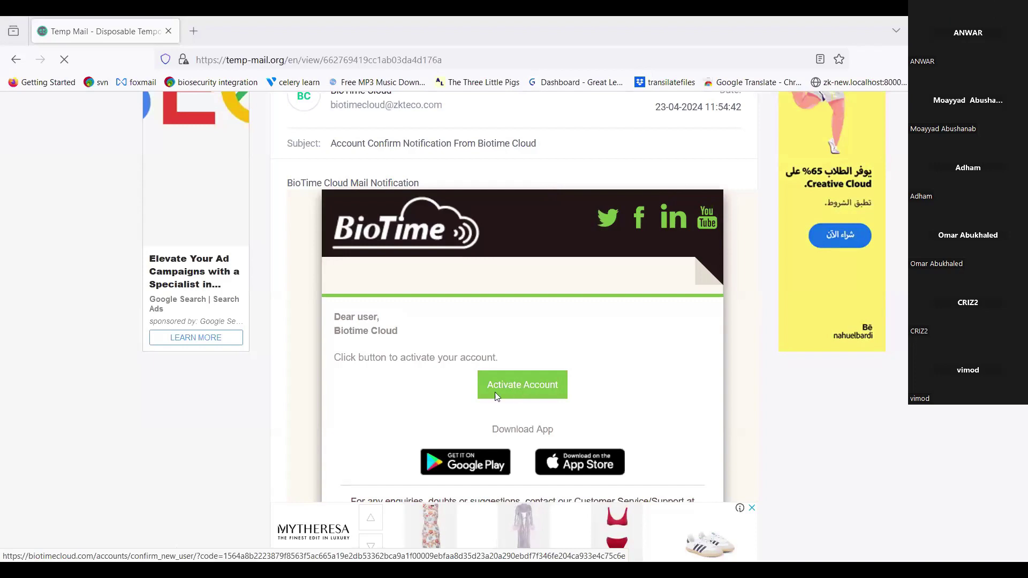
click(801, 370)
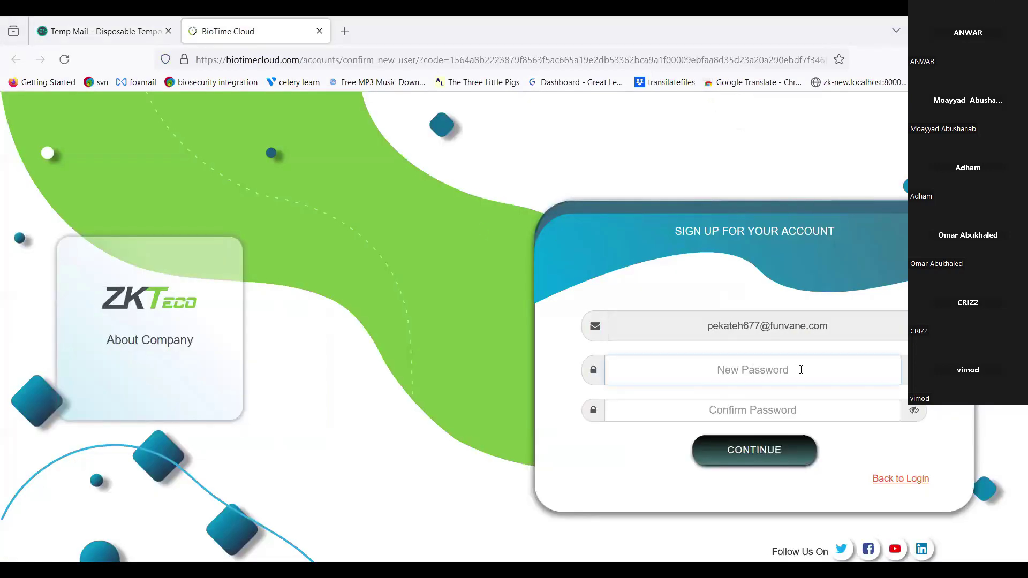
Enter and confirm the new password, submit it, and save it in the browser.
text(•••••••••)
click(821, 418)
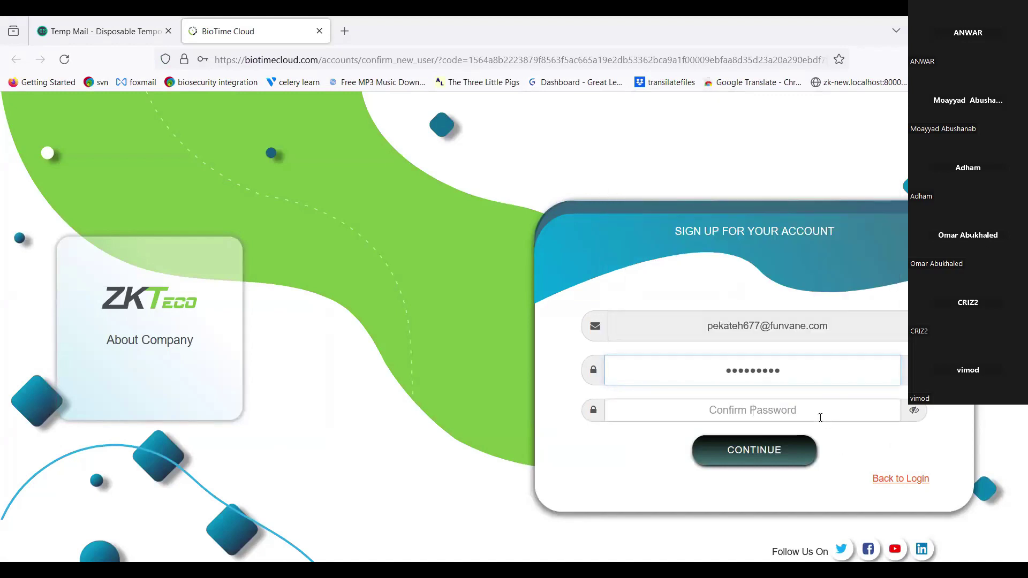
text(•••••••••)
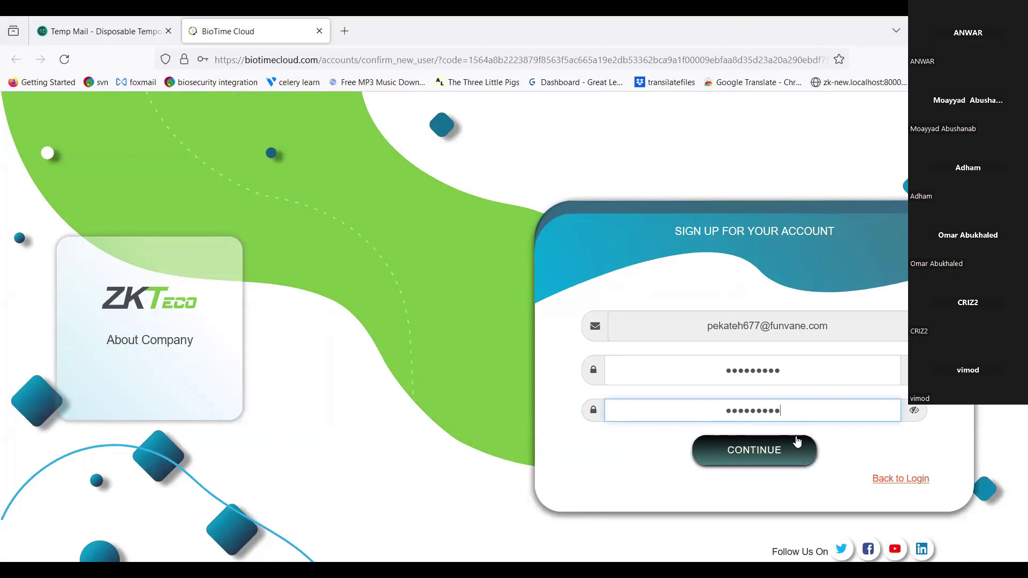
click(797, 441)
click(341, 220)
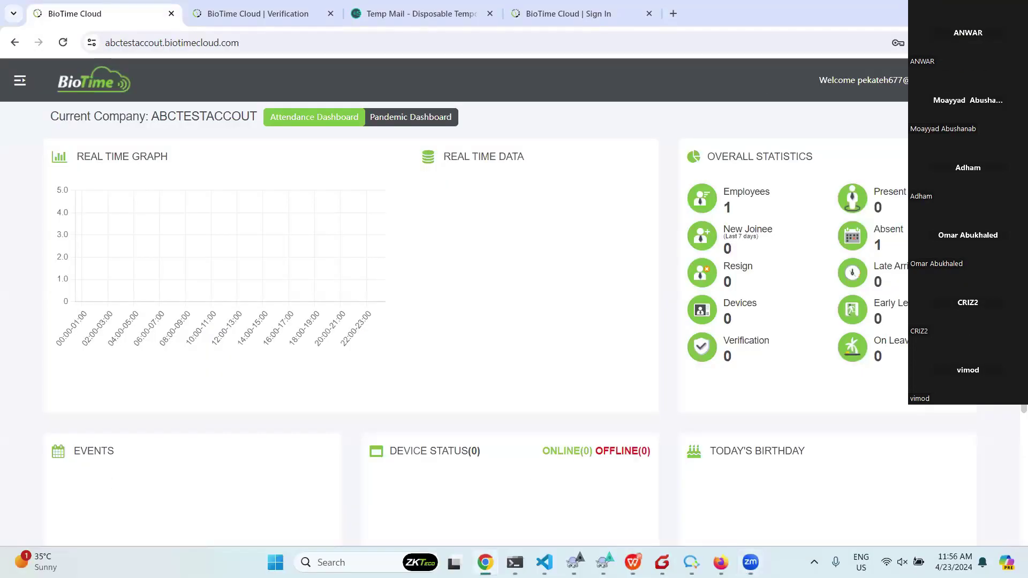
Log out and go to the ABCTESTACCOUT company login page.
click(1006, 80)
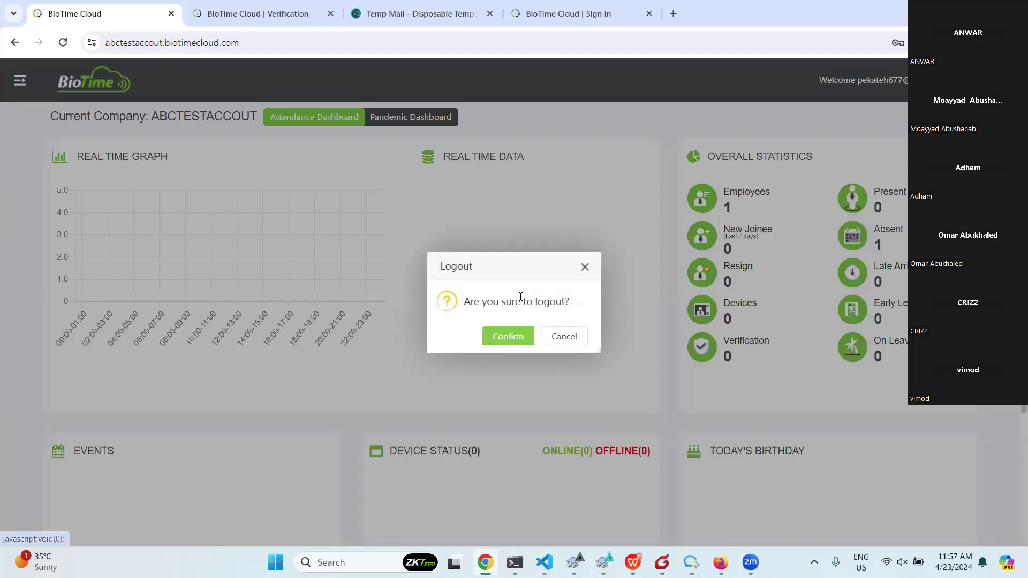
click(498, 342)
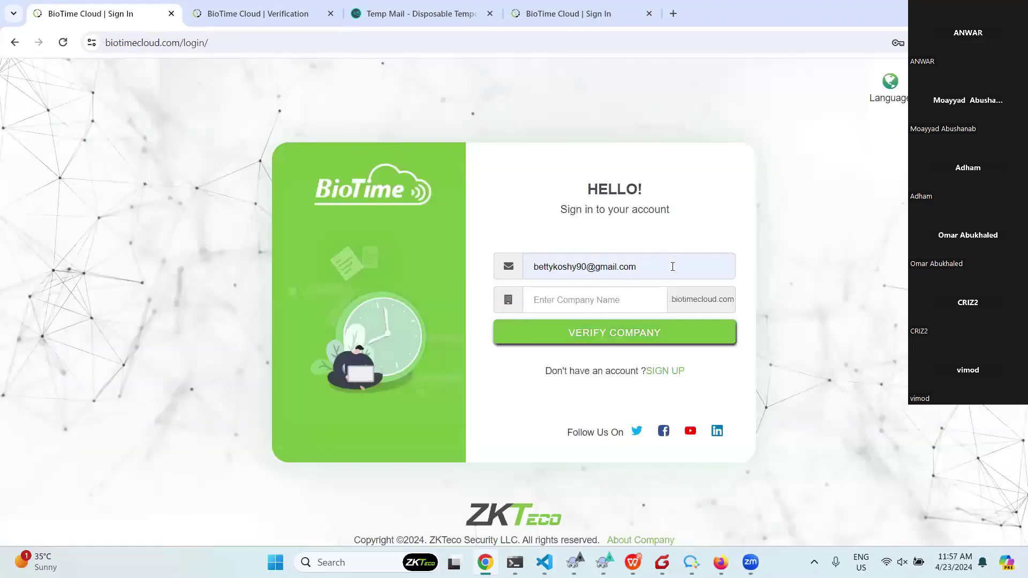
key(ctrl+l)
text(a)
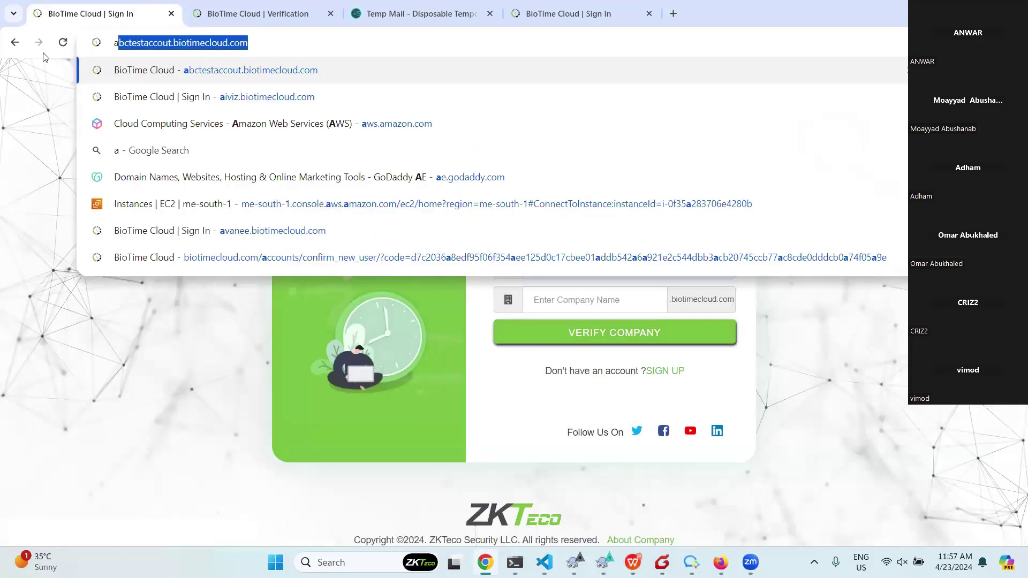
key(Return)
Sign in with the invited user's e-mail, company abctestaccout and password.
click(592, 275)
key(ctrl+v)
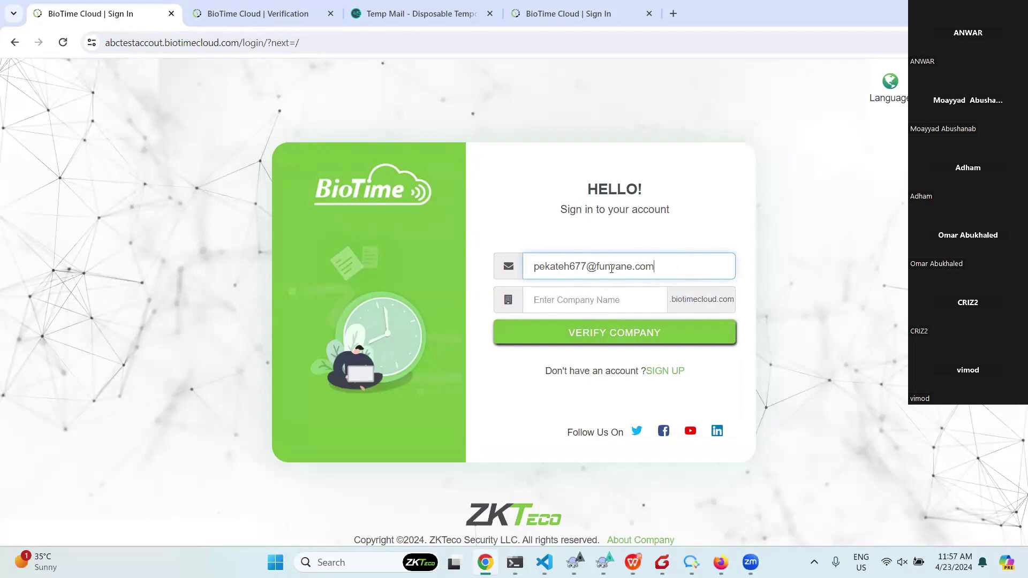
click(569, 310)
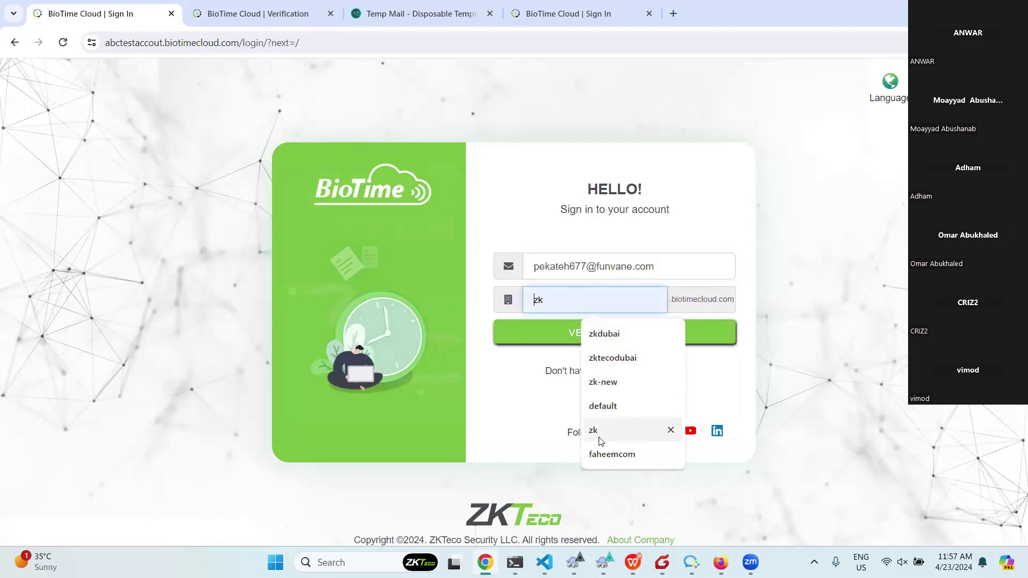
text(ab)
click(600, 332)
click(586, 325)
click(647, 313)
text(•••••••••)
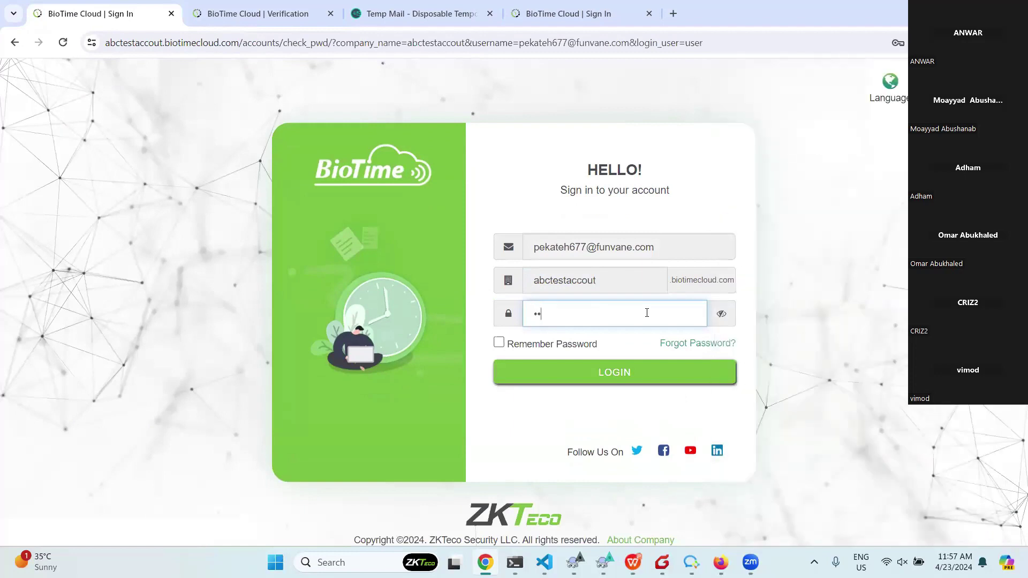
click(593, 372)
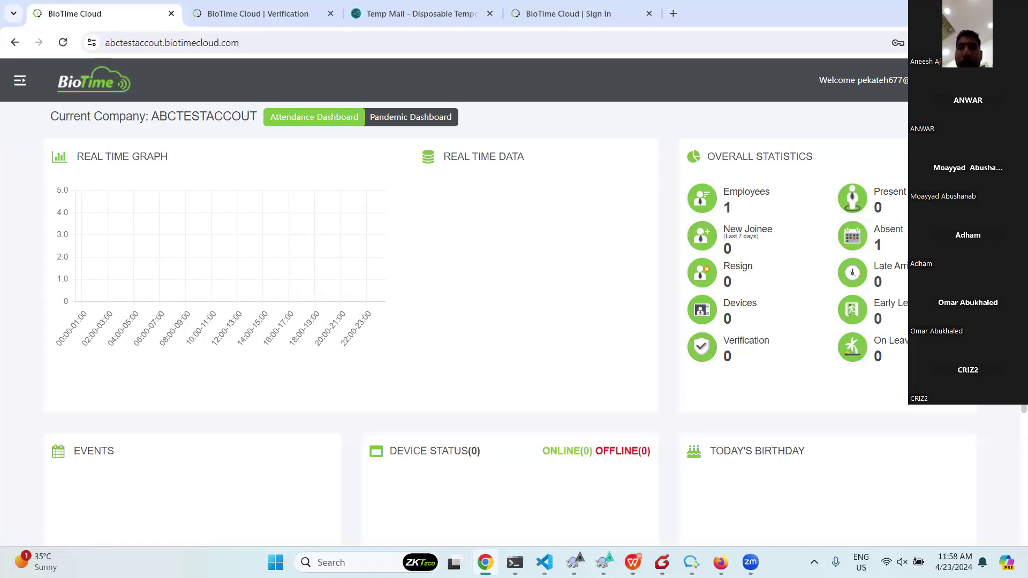
Log out and sign in to abctestaccout with the administrator's saved login and password.
click(1006, 81)
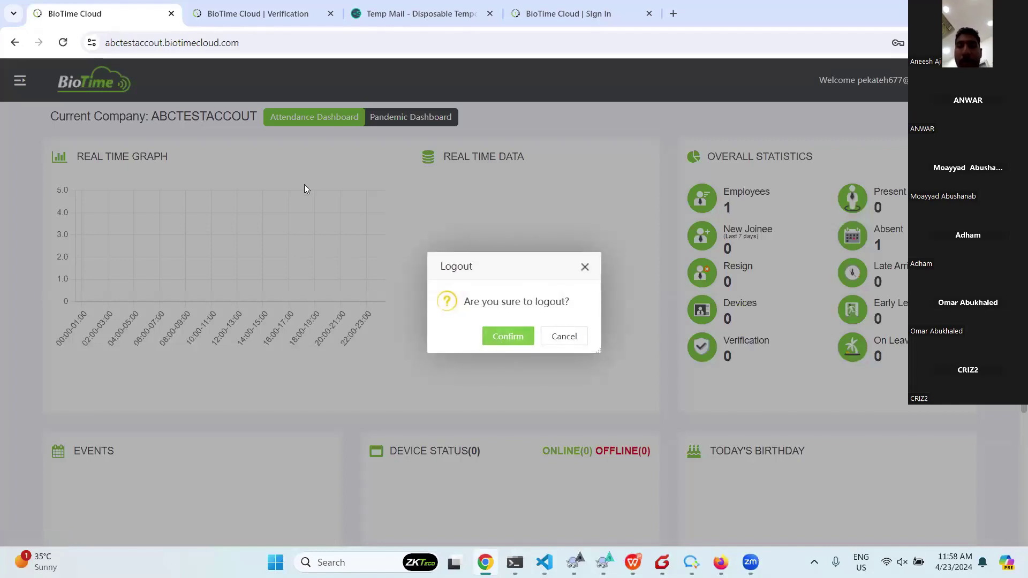
click(496, 335)
click(624, 267)
click(620, 267)
key(ctrl+v)
click(586, 299)
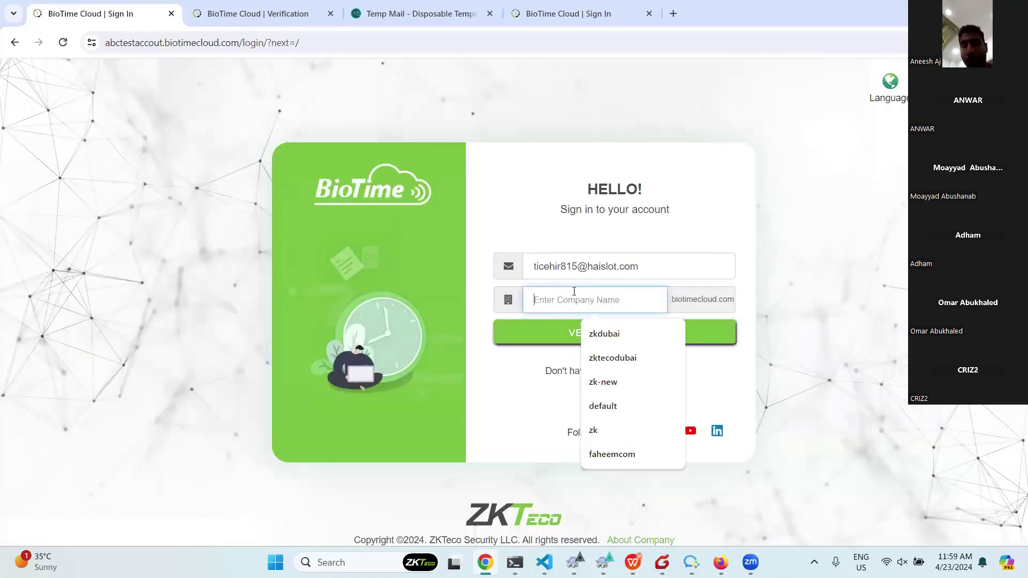
text(ab)
click(589, 332)
click(583, 330)
click(573, 320)
text(*****)
click(597, 376)
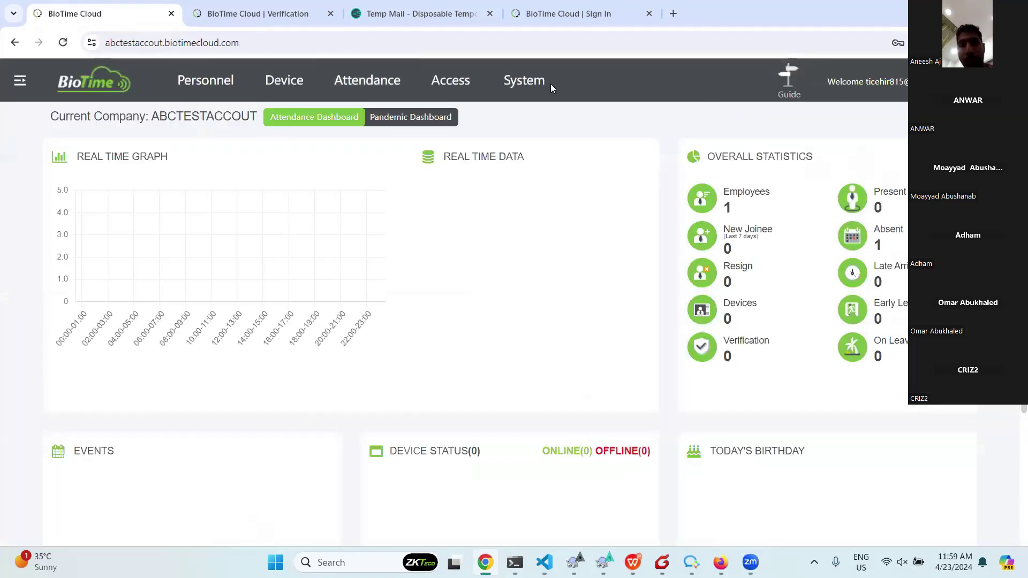
View the invited user's details under System > User, close them unchanged, then open Group.
click(546, 86)
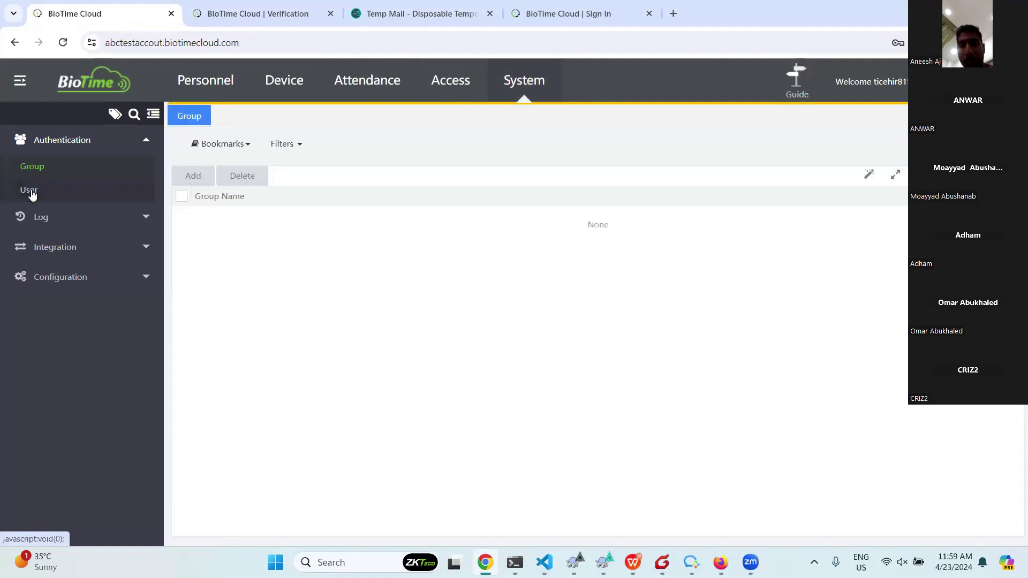
click(31, 192)
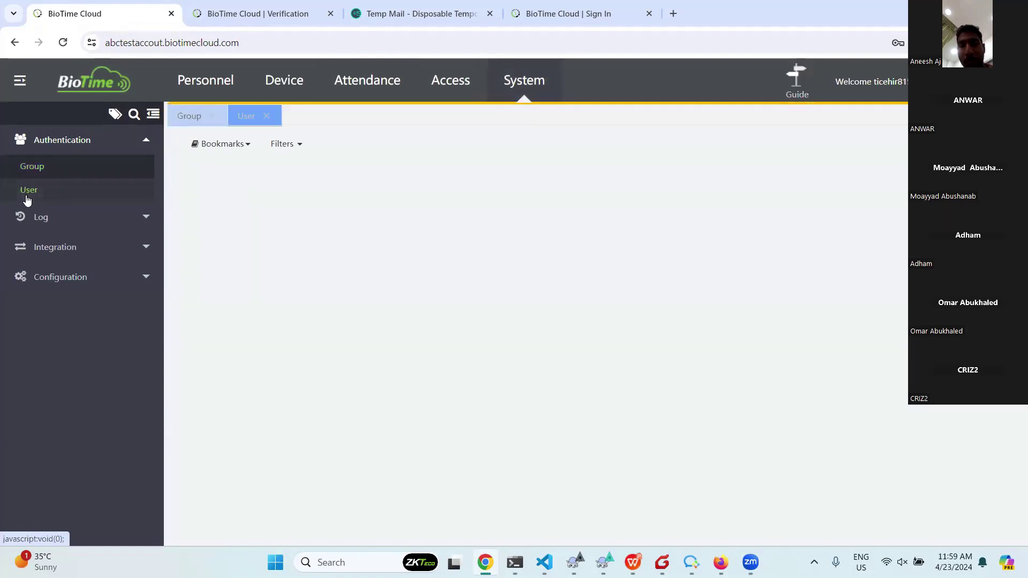
click(234, 216)
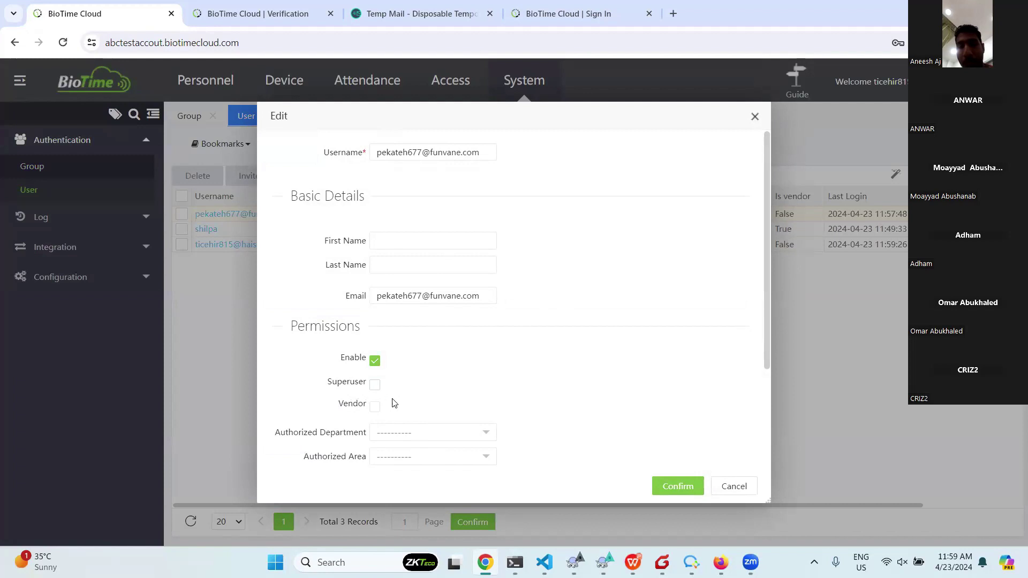
click(757, 117)
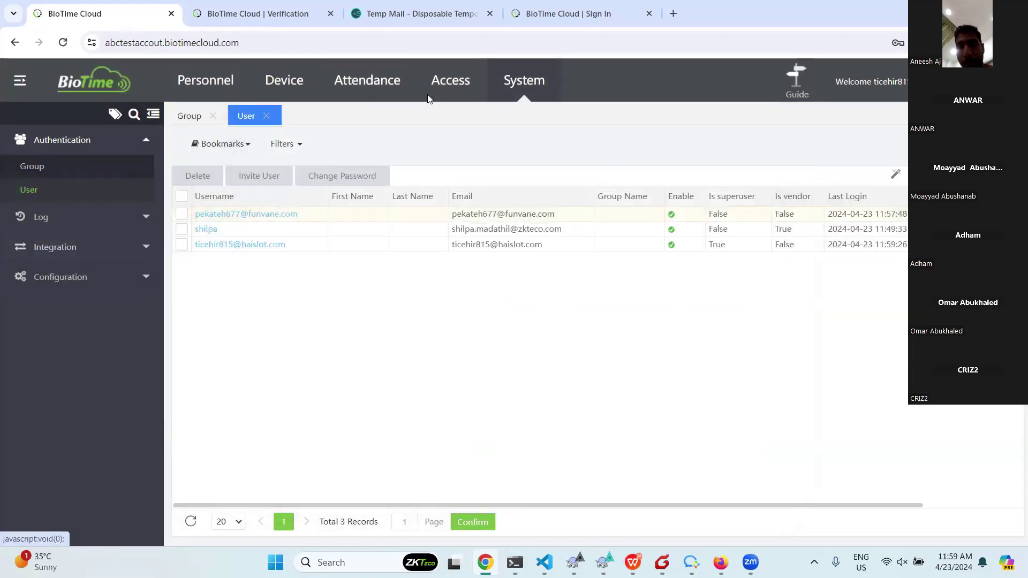
click(37, 167)
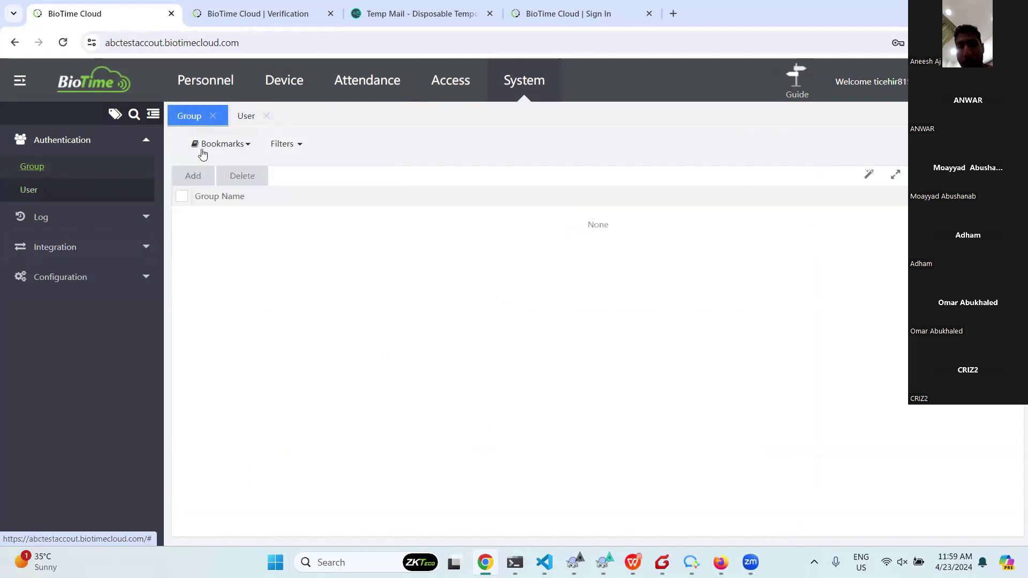
Add group 'group1' with all Personnel rights and all Device rights except Upload Log.
click(201, 176)
click(388, 149)
text(group1)
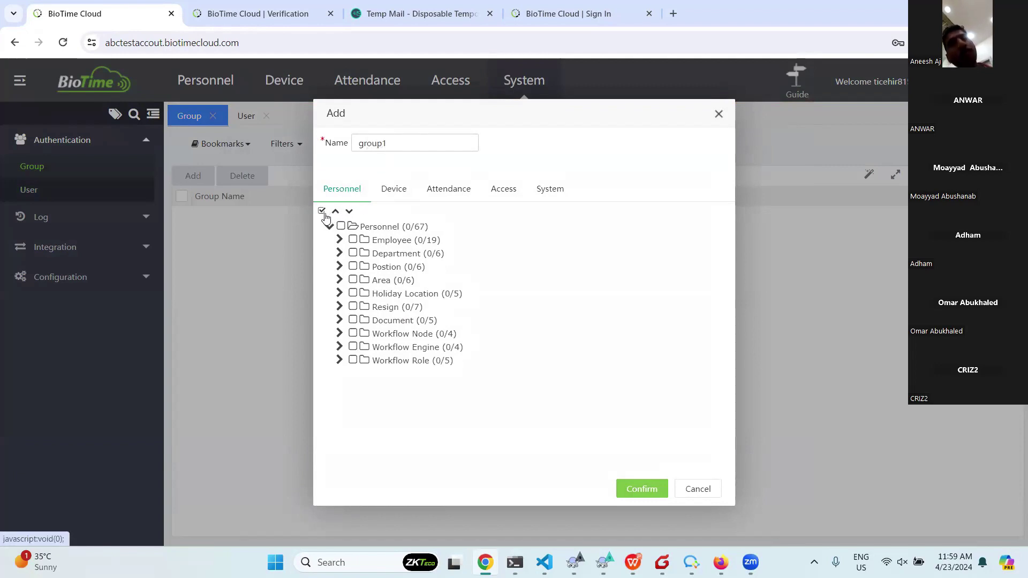
click(340, 227)
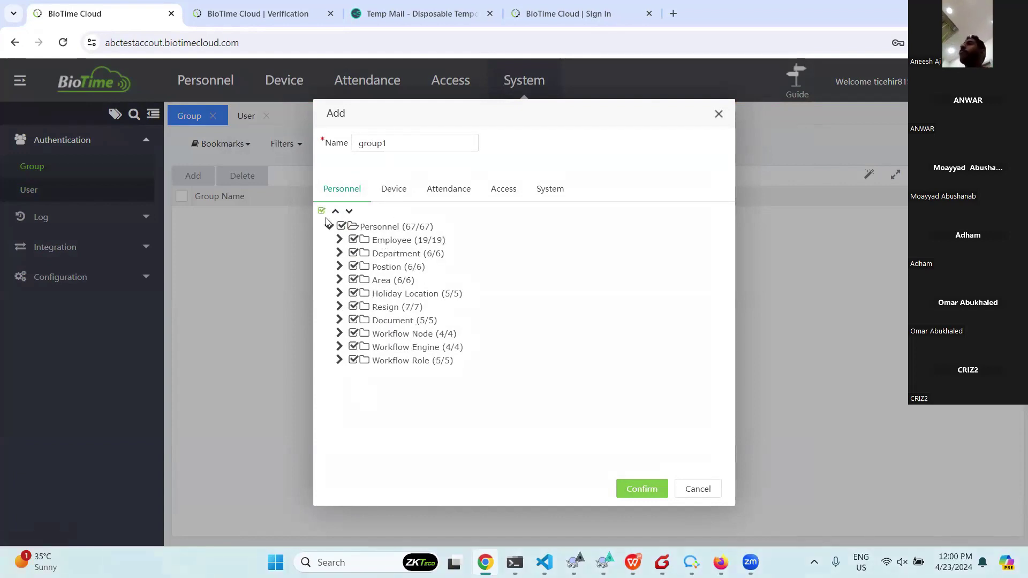
click(401, 190)
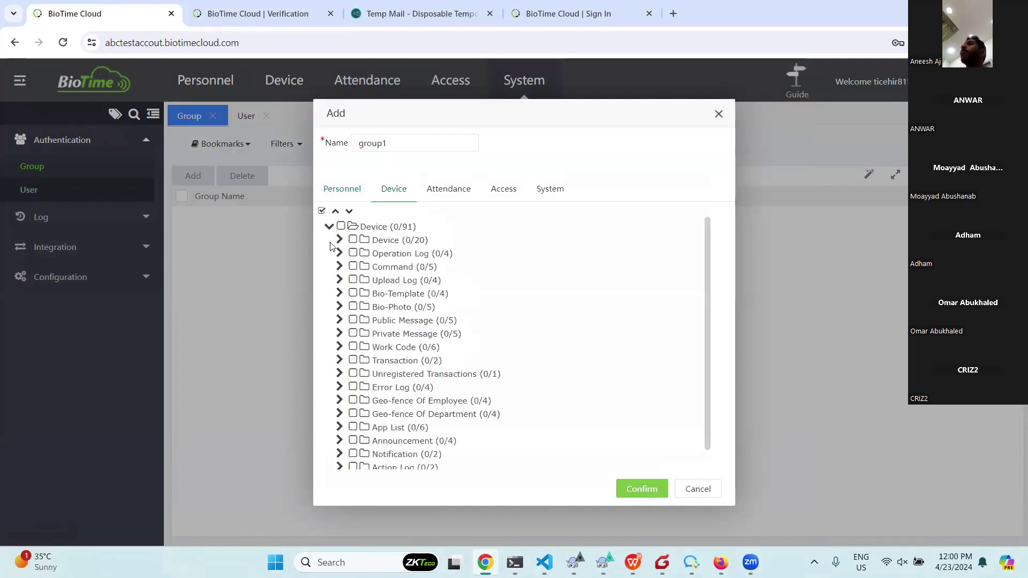
click(322, 211)
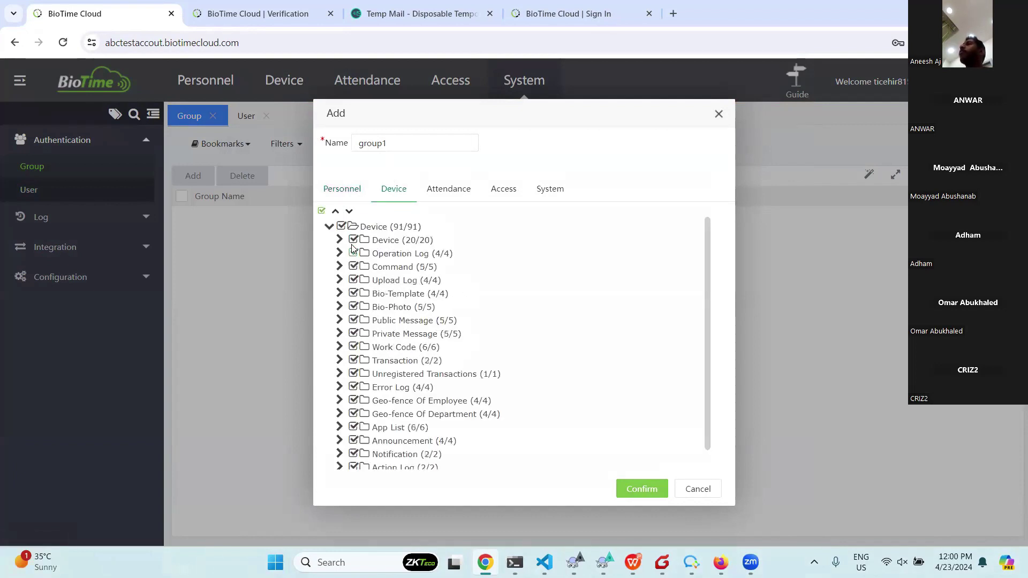
click(353, 280)
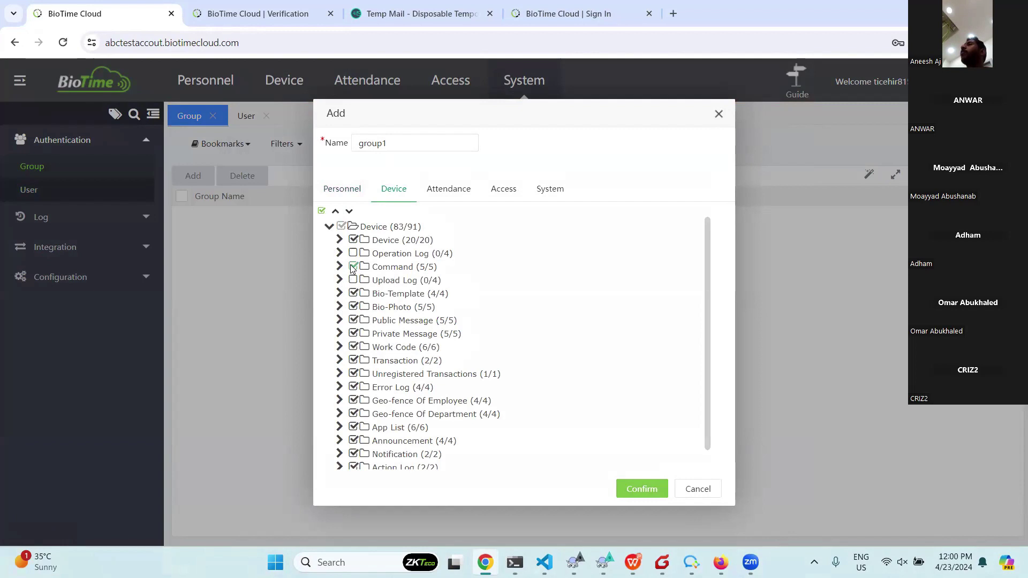
Leave Attendance unchecked, grant all Access and System rights, and save group1.
click(448, 191)
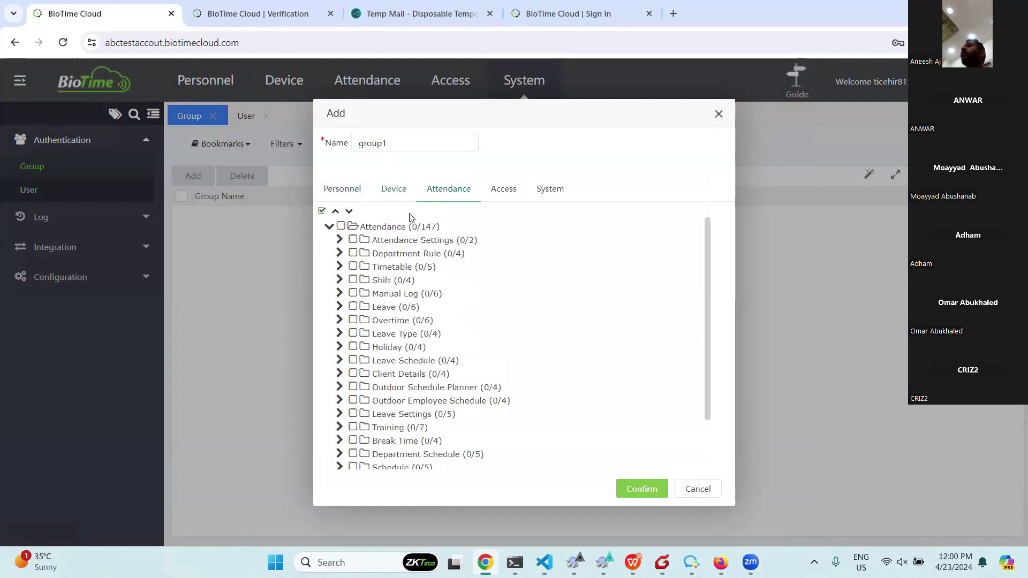
click(323, 212)
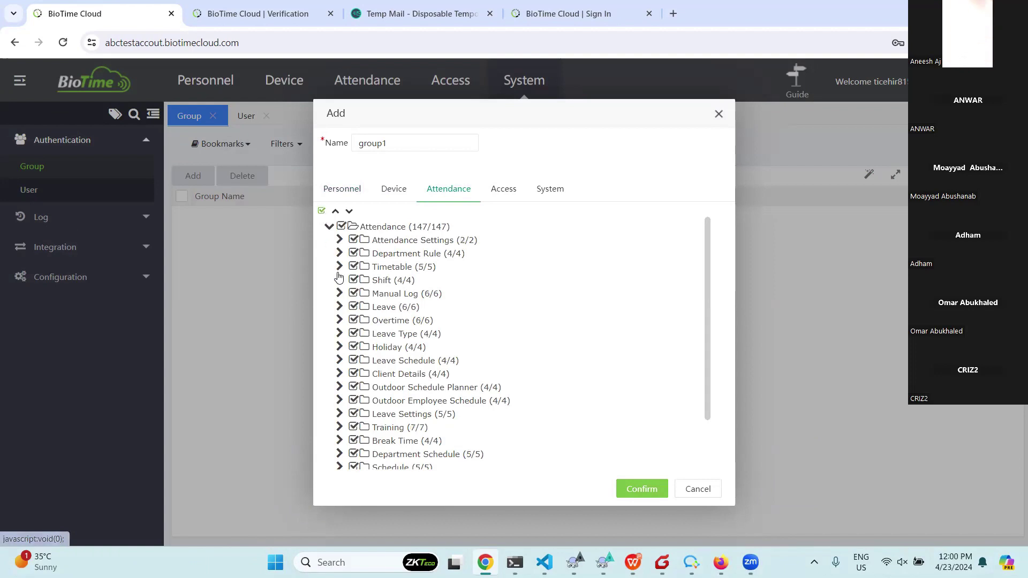
click(322, 213)
click(322, 214)
click(322, 213)
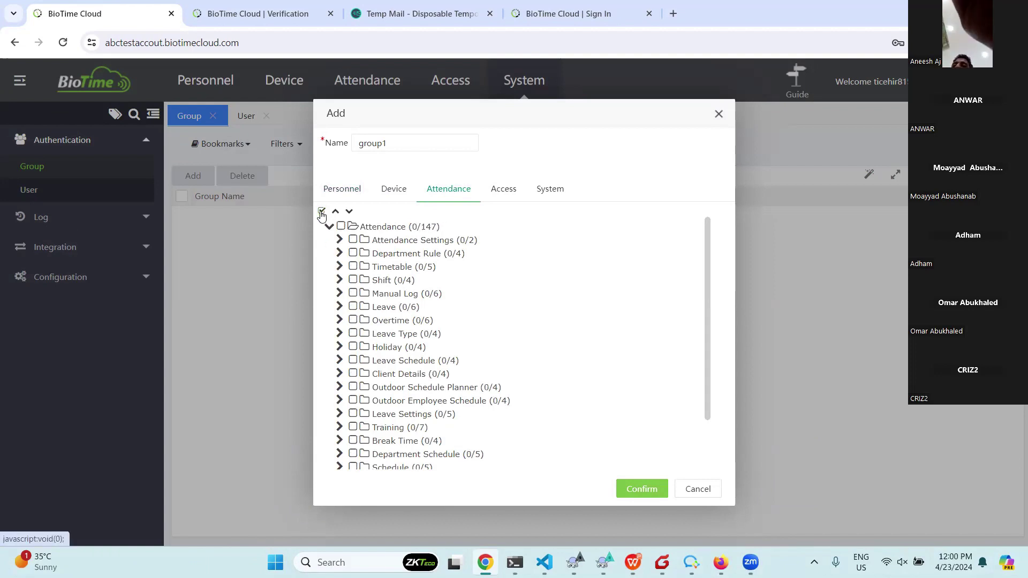
click(501, 189)
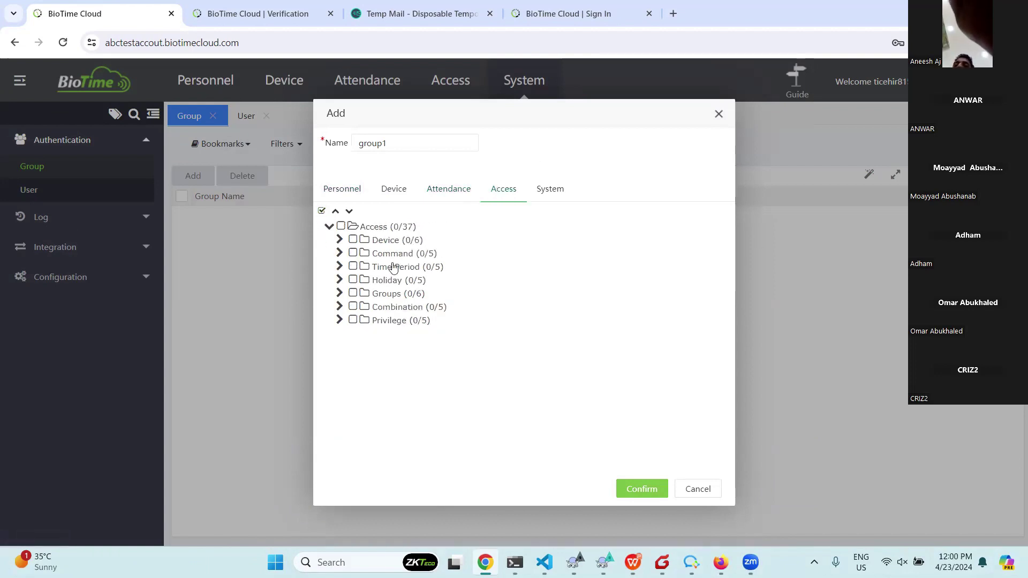
click(322, 212)
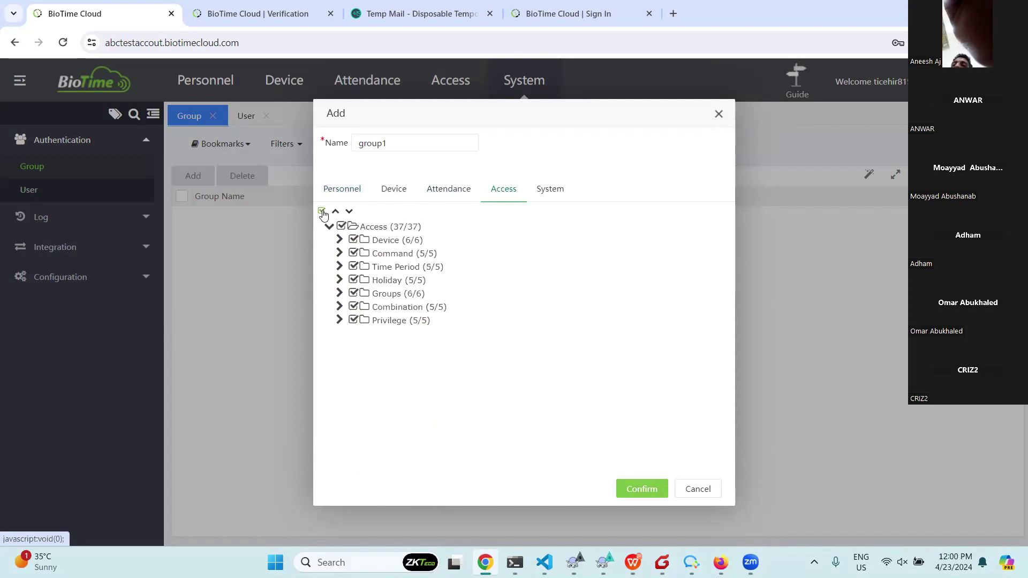
click(554, 194)
click(321, 212)
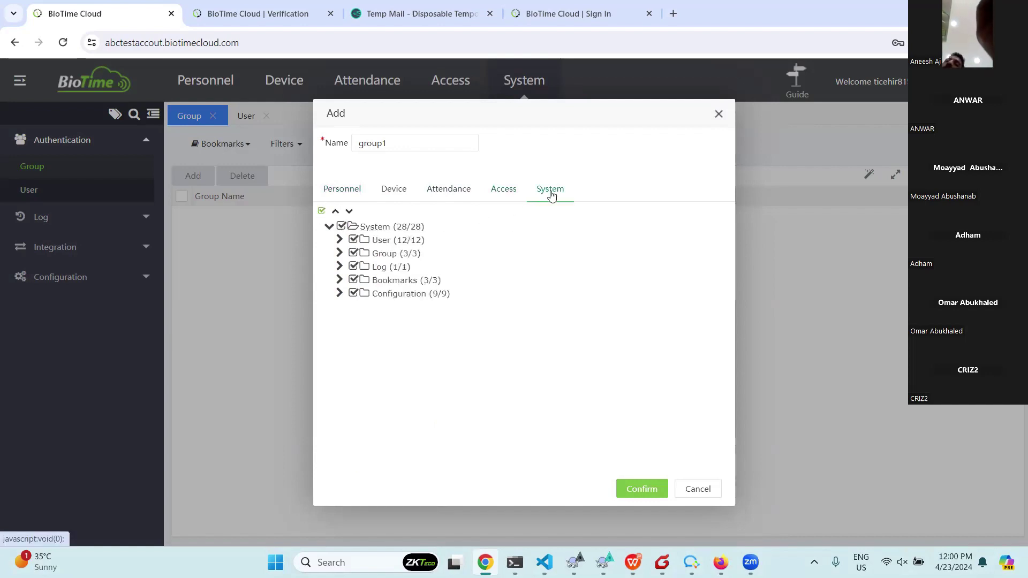
click(349, 191)
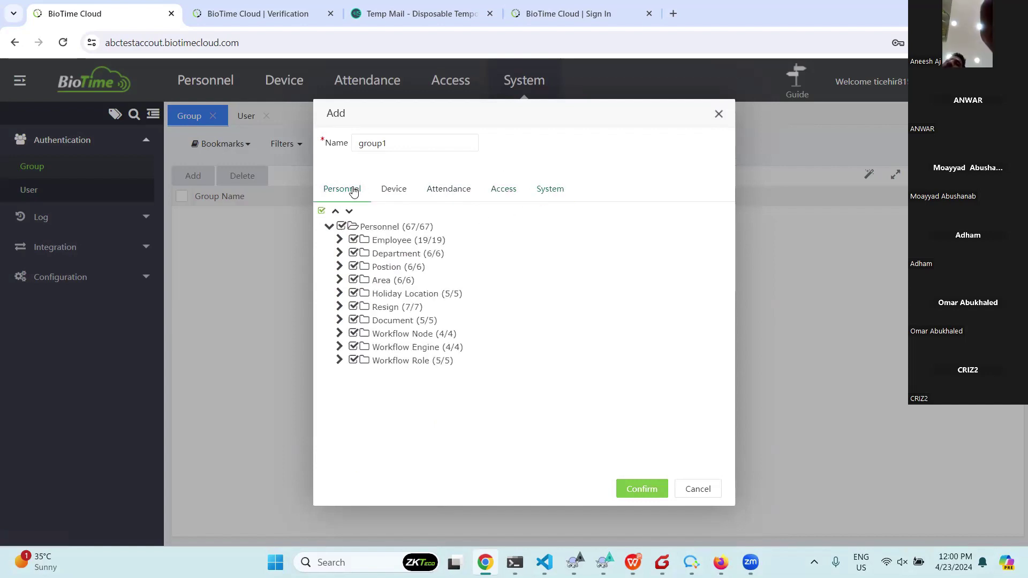
click(399, 190)
click(448, 198)
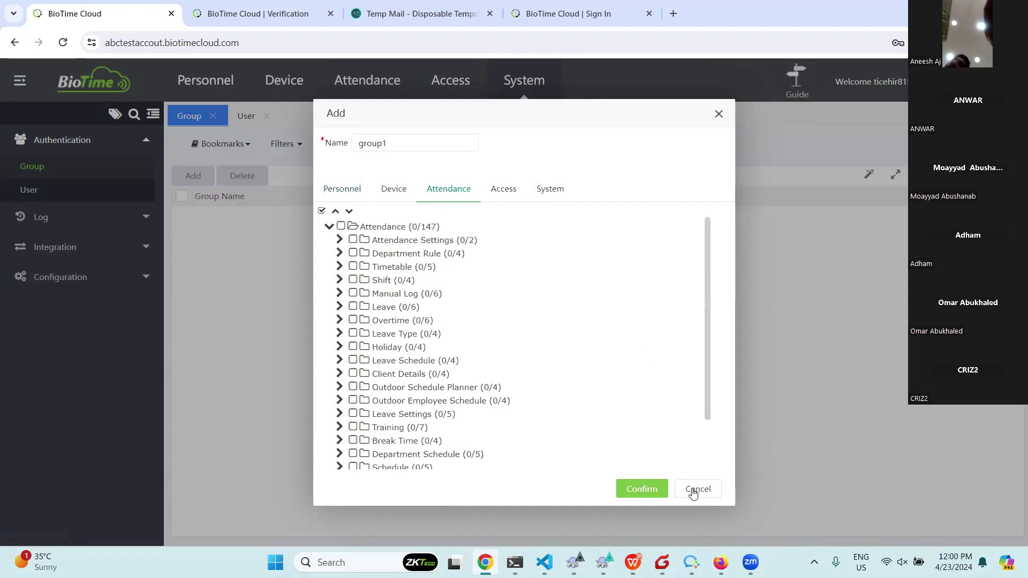
click(649, 496)
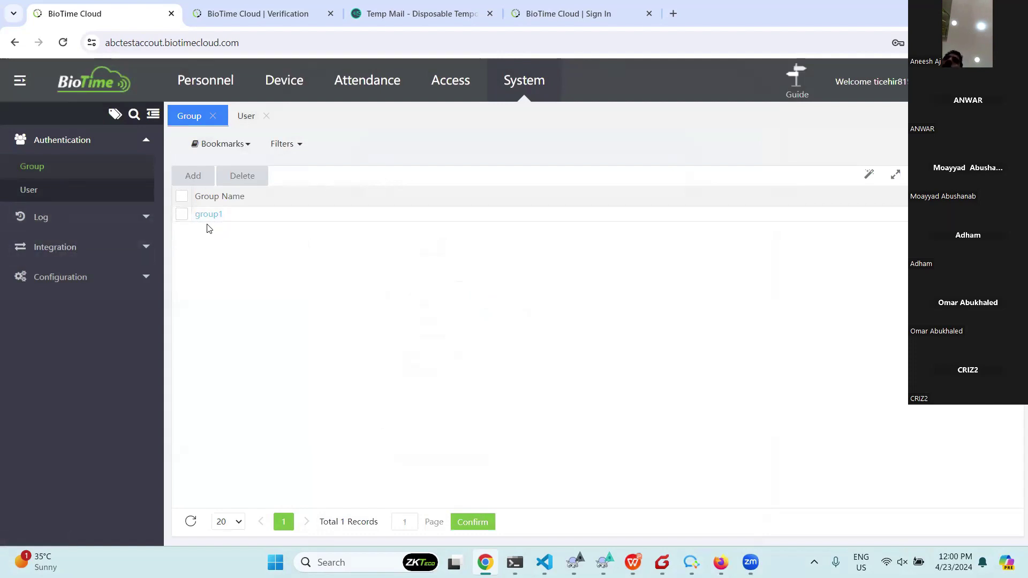
Assign the invited user to group1, save the change, and start logging out of the administrator account.
click(242, 117)
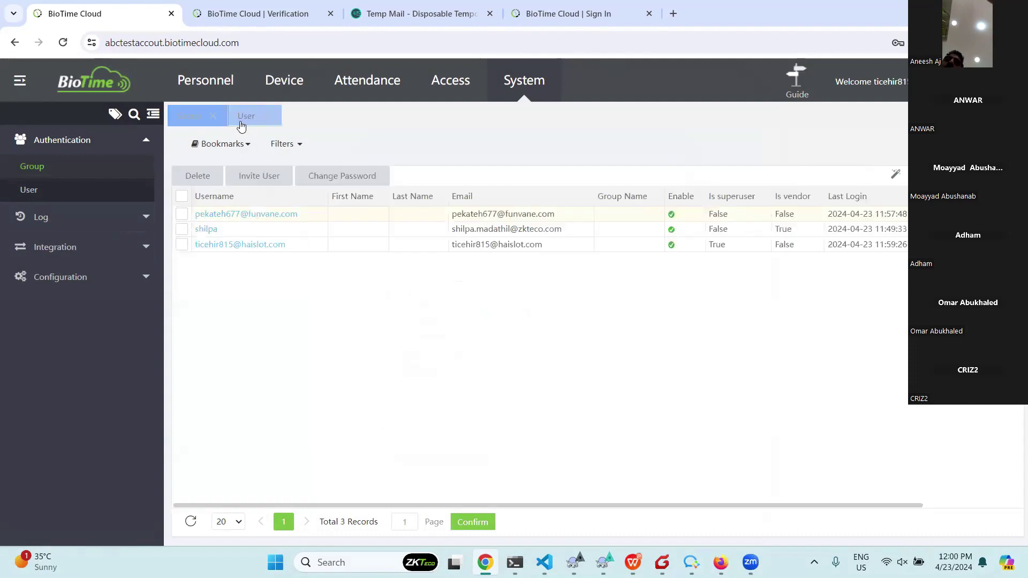
click(244, 214)
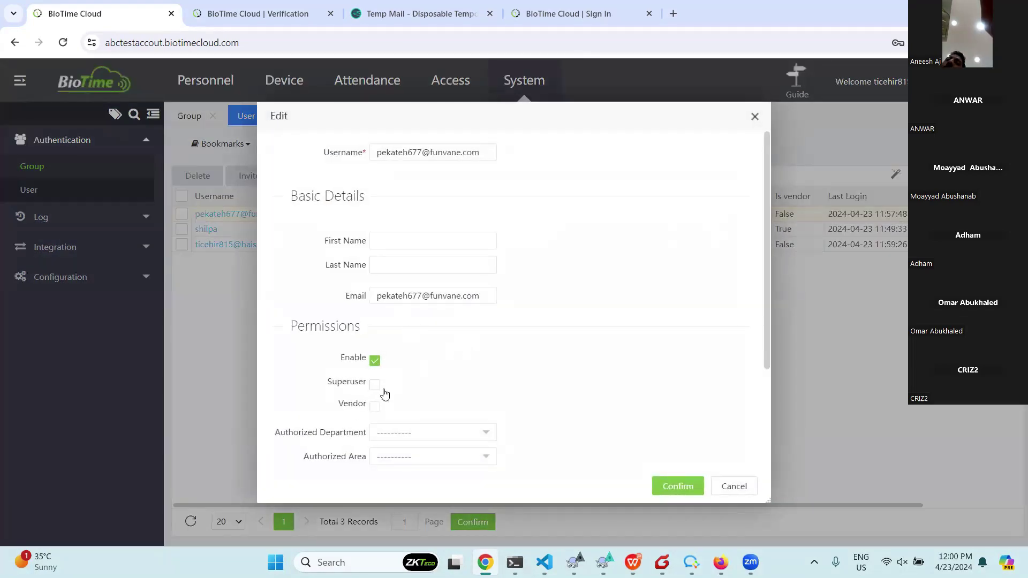
scroll(482, 379, down, 3)
click(435, 377)
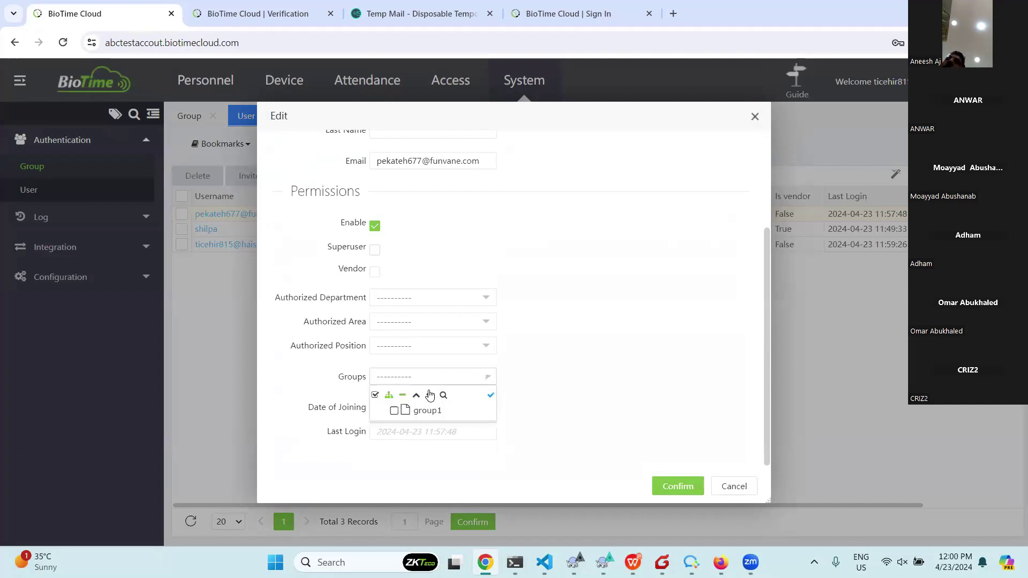
click(419, 416)
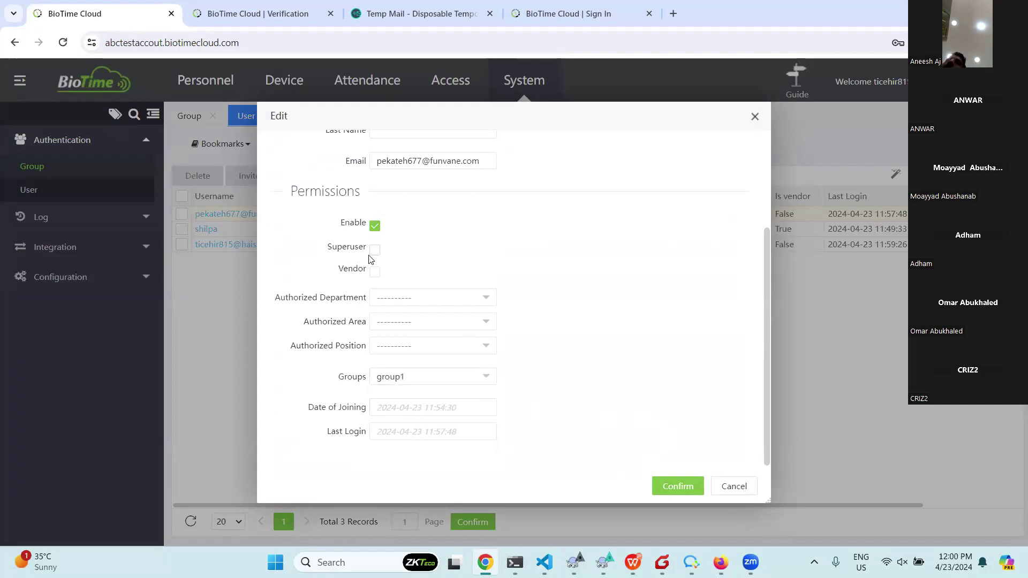
click(678, 485)
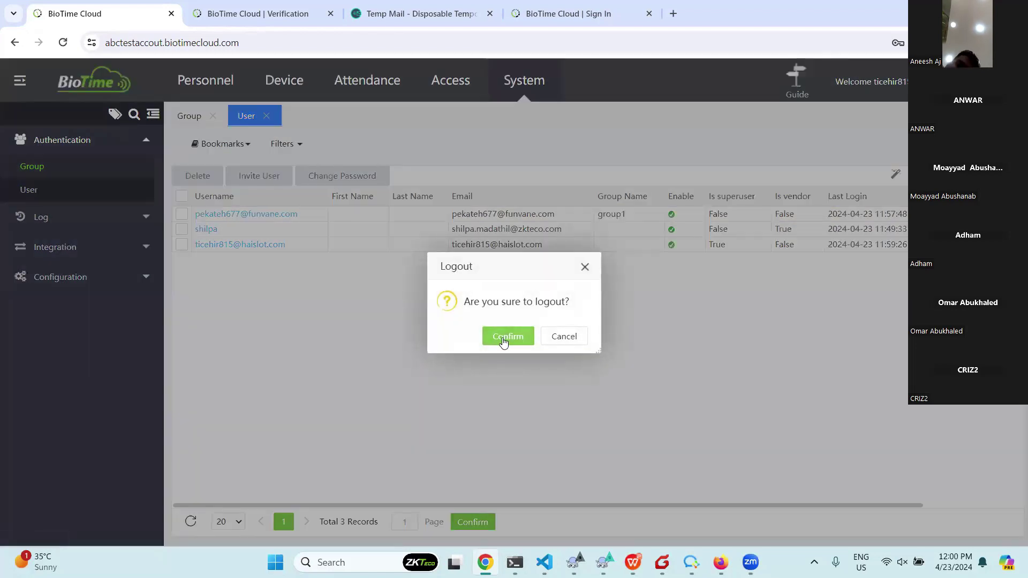
click(500, 336)
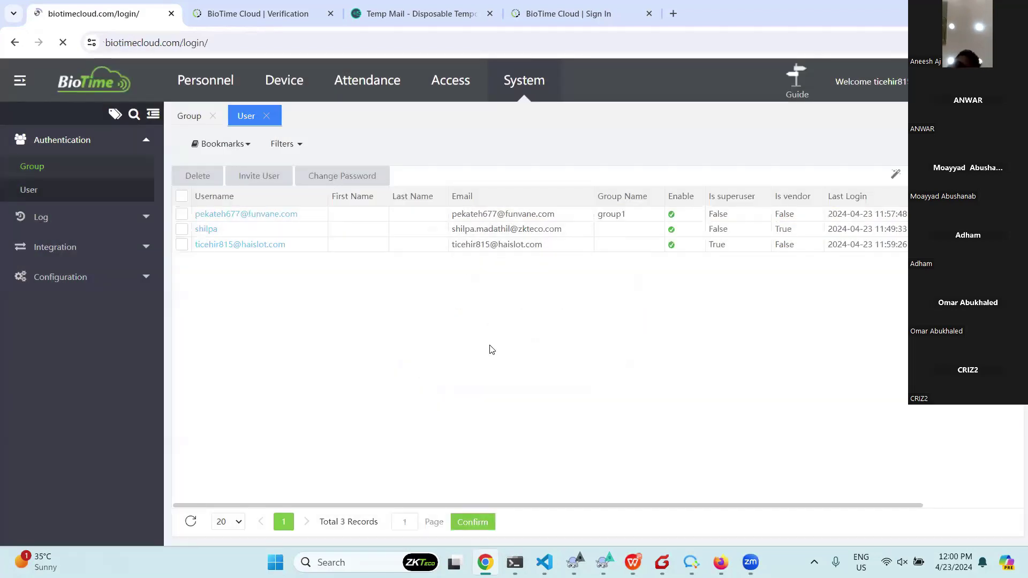
Sign out, then enter the invited user's e-mail and verify the company abctestaccout.
click(626, 266)
key(ctrl+v)
click(586, 300)
text(abctestaccout)
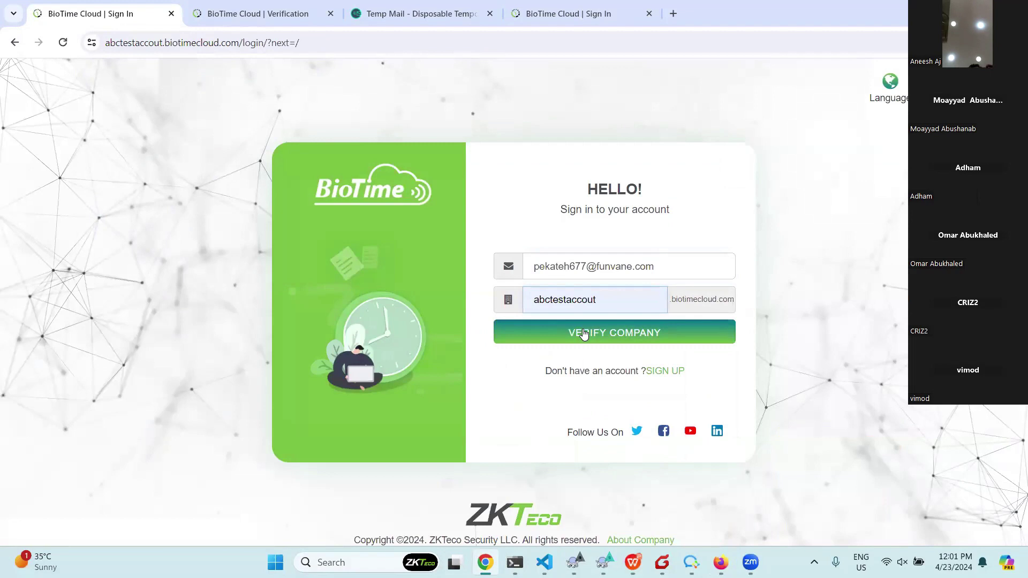
click(580, 335)
Log in with the invited user's password and open the Attendance and Personnel modules.
text(*******)
click(572, 375)
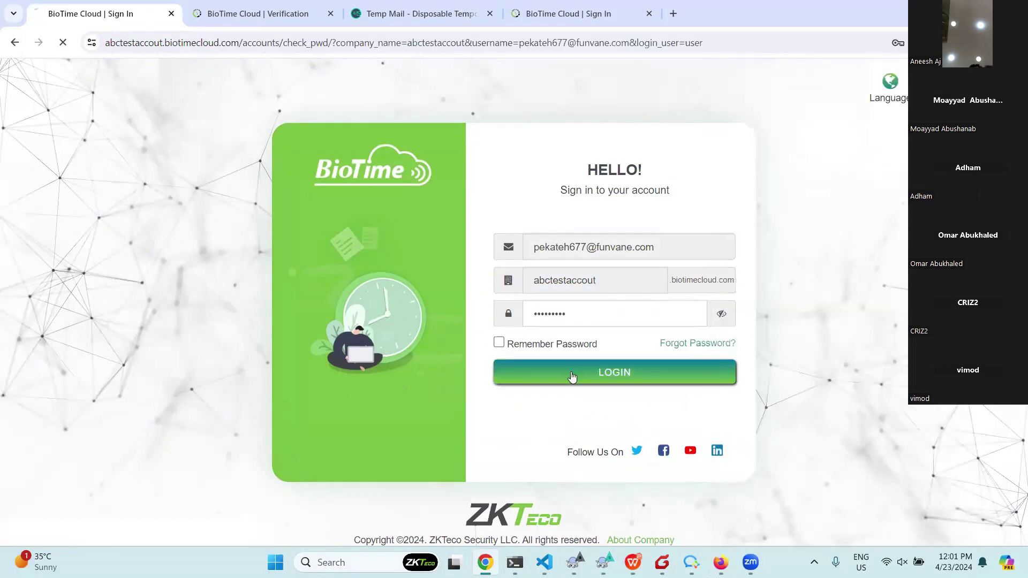
click(16, 81)
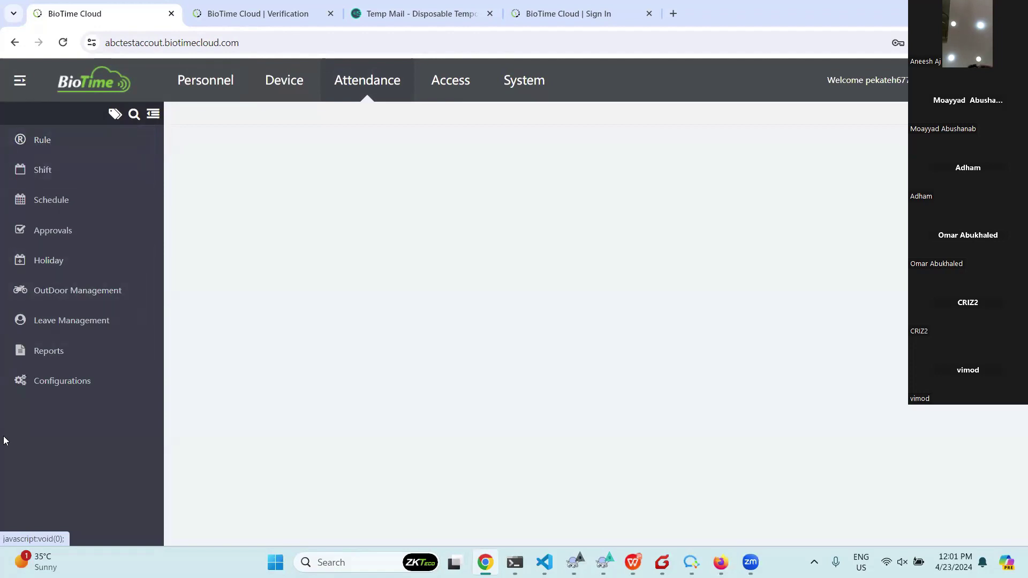
click(180, 80)
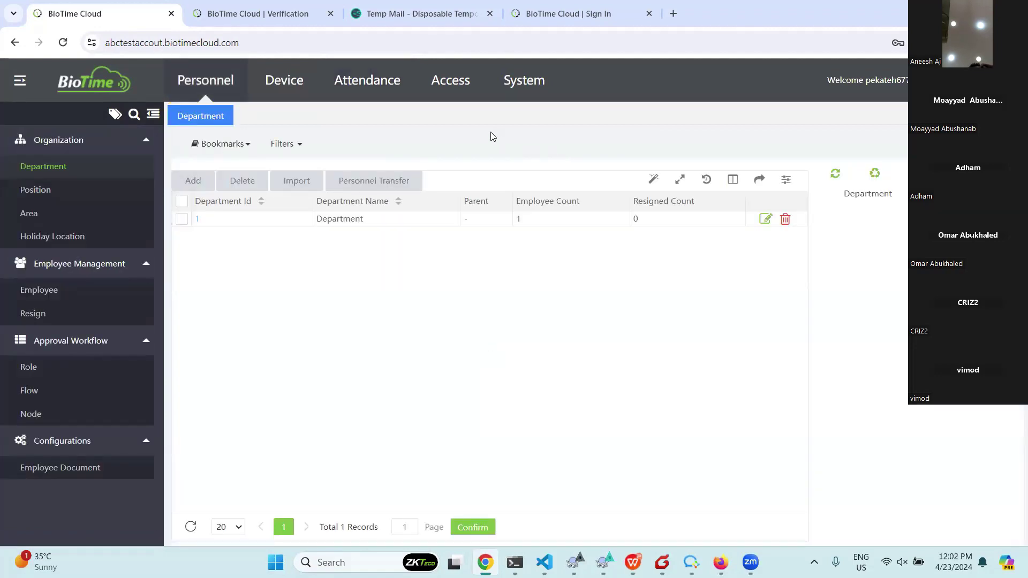